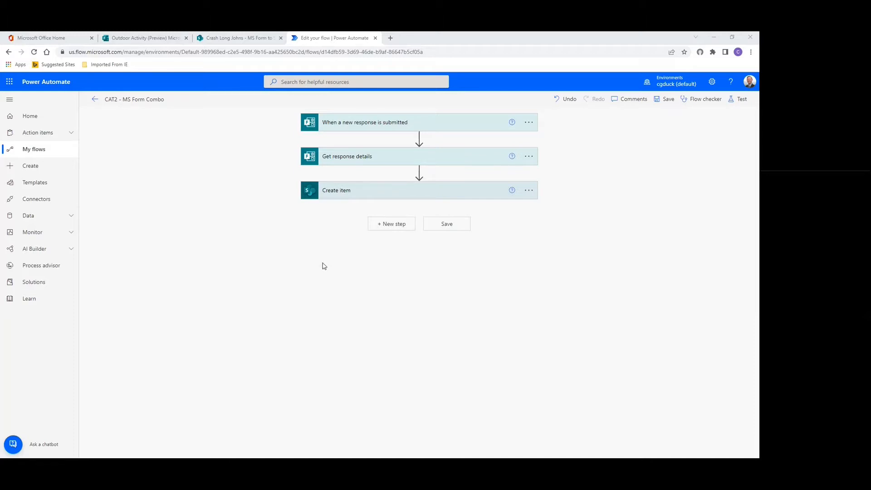
- Add a Compose data operation to the flow after the Create item action
click(386, 228)
click(386, 227)
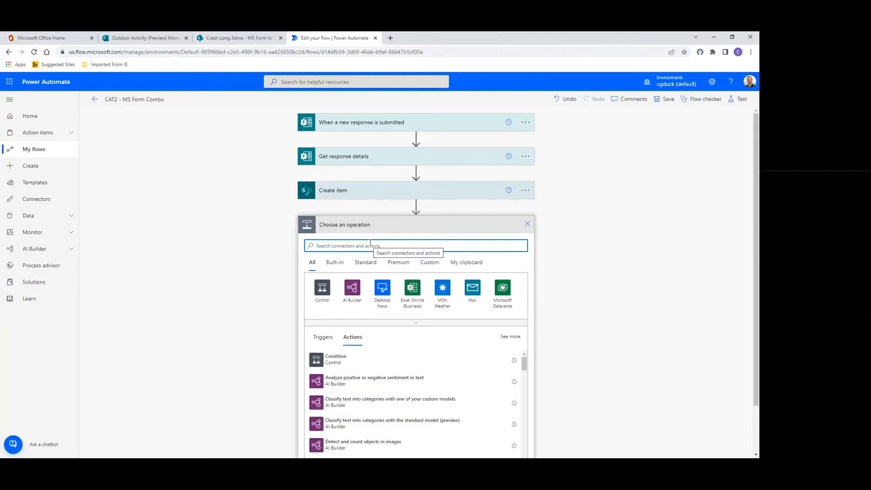
text(compose)
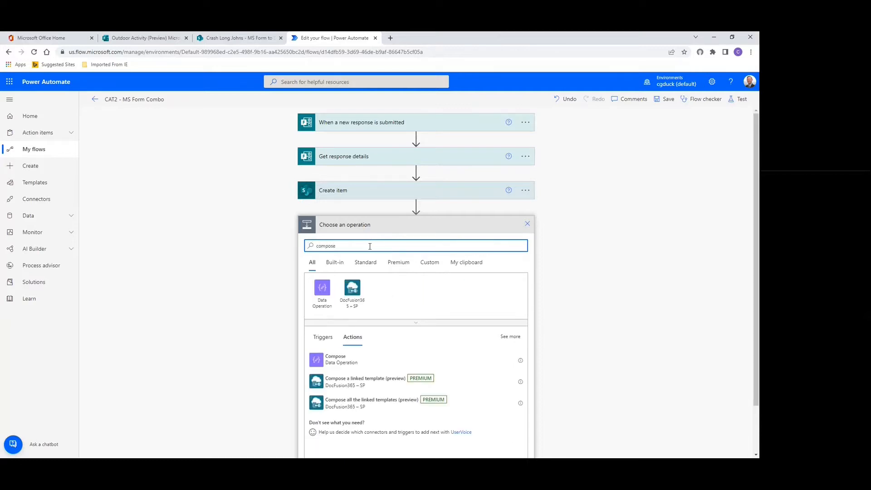
click(332, 362)
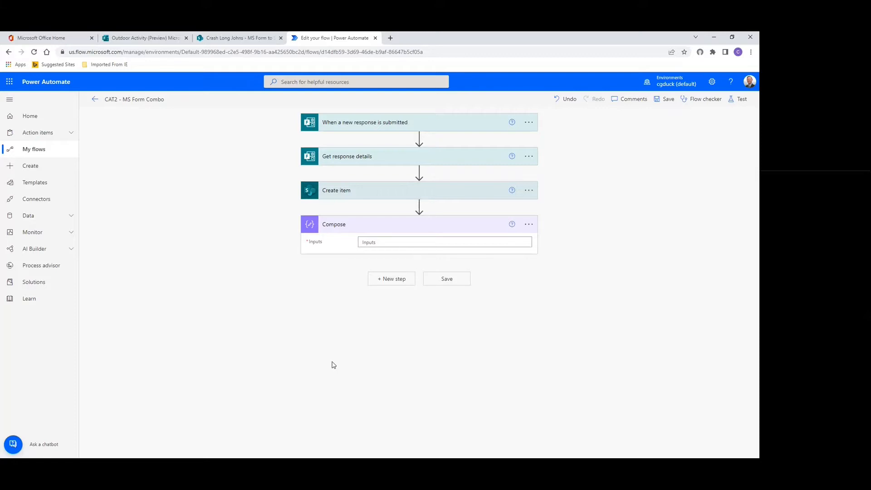
- Set the Compose inputs to the form answer "Add a photo of your recent activity adventure" and collapse the action
click(381, 243)
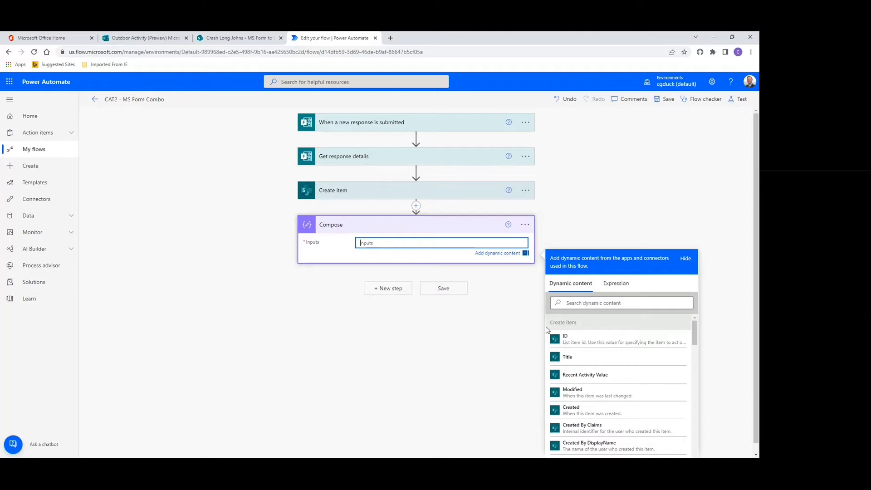
scroll(603, 350, down, 10)
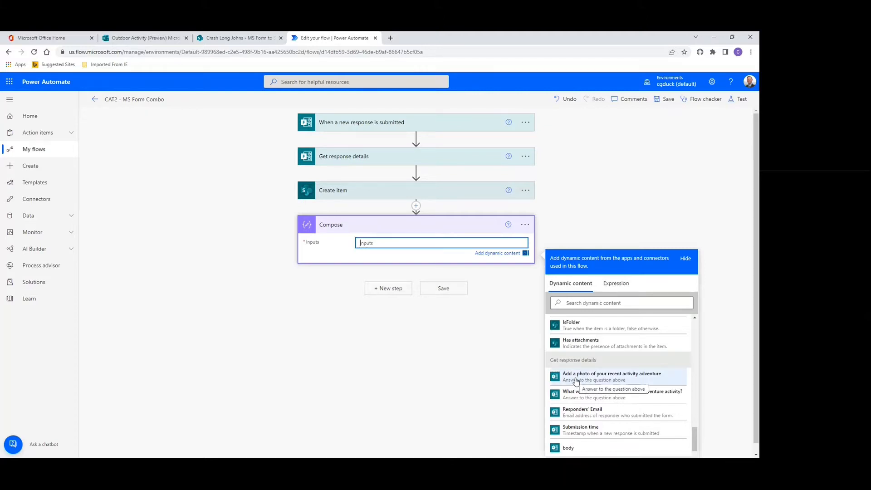
click(577, 380)
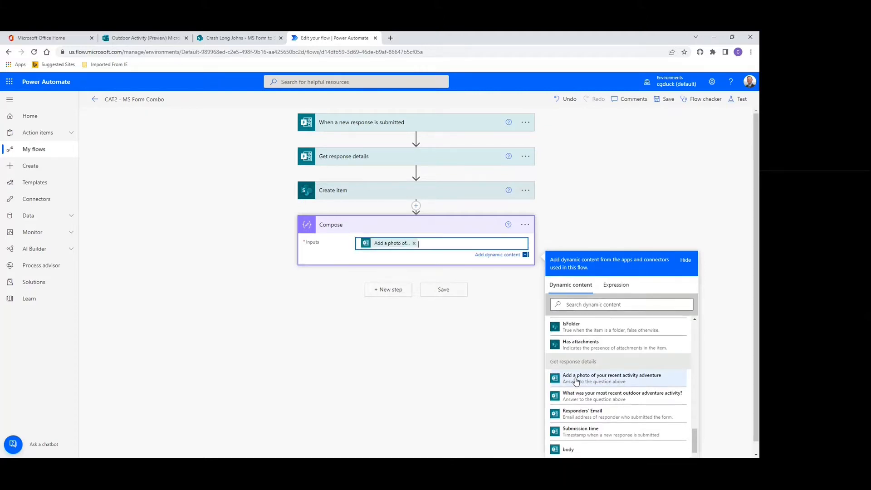
click(566, 210)
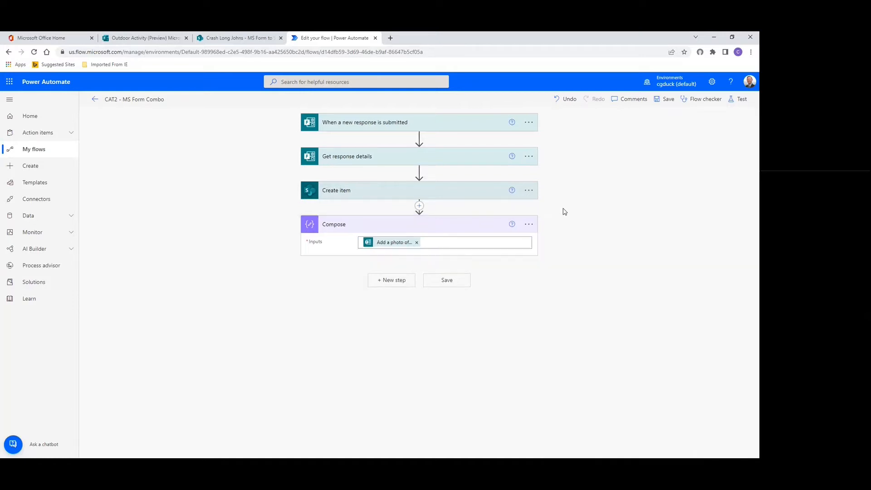
click(457, 226)
- Save the flow and test it automatically with the recently used trigger from the successful run
click(665, 99)
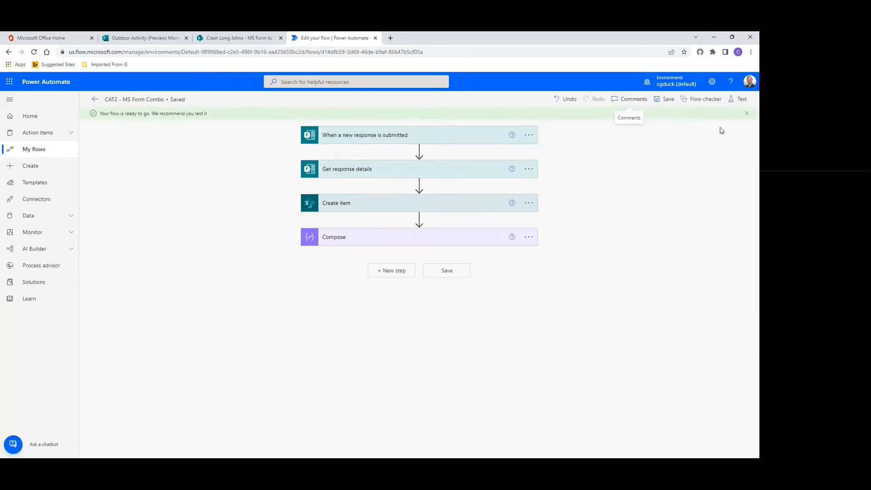
click(743, 101)
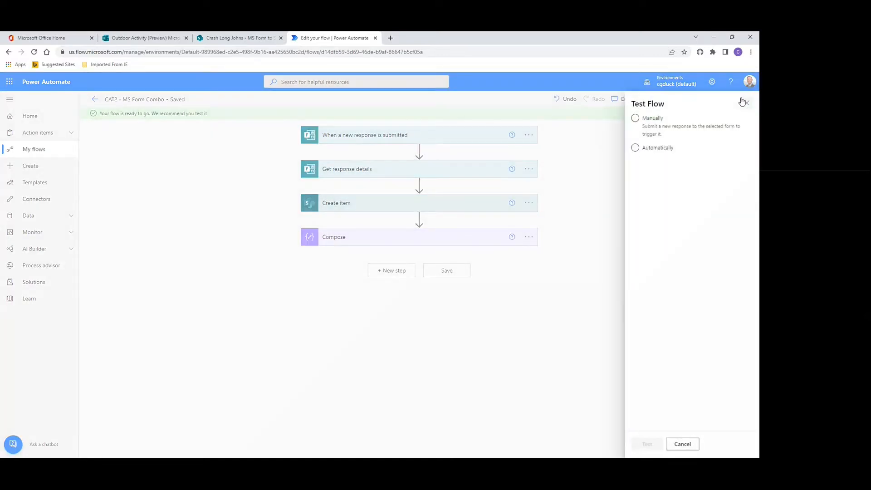
click(635, 148)
click(647, 162)
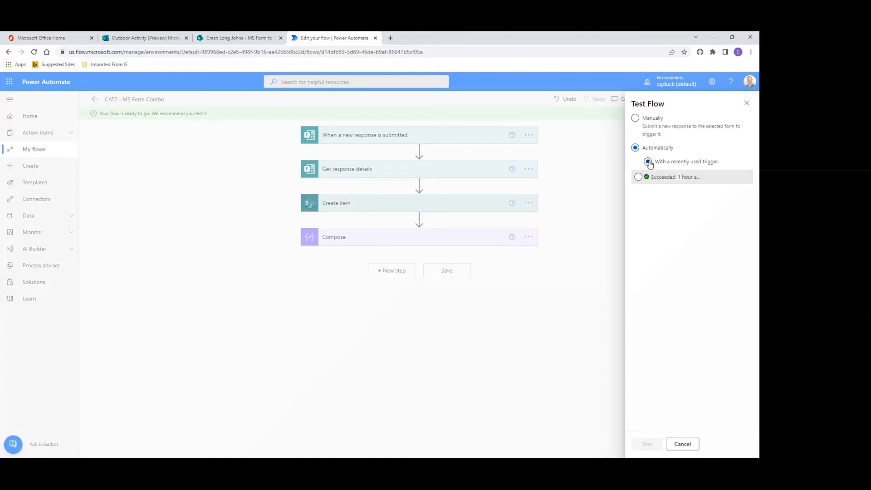
click(639, 177)
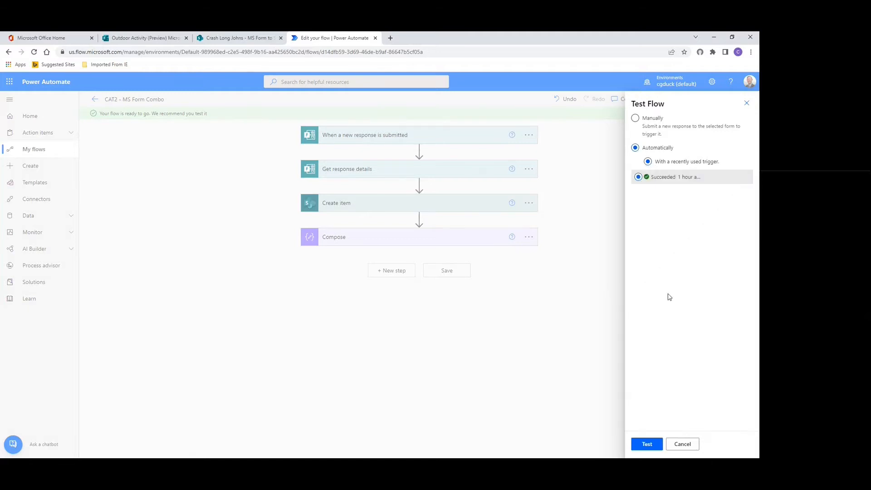
click(648, 445)
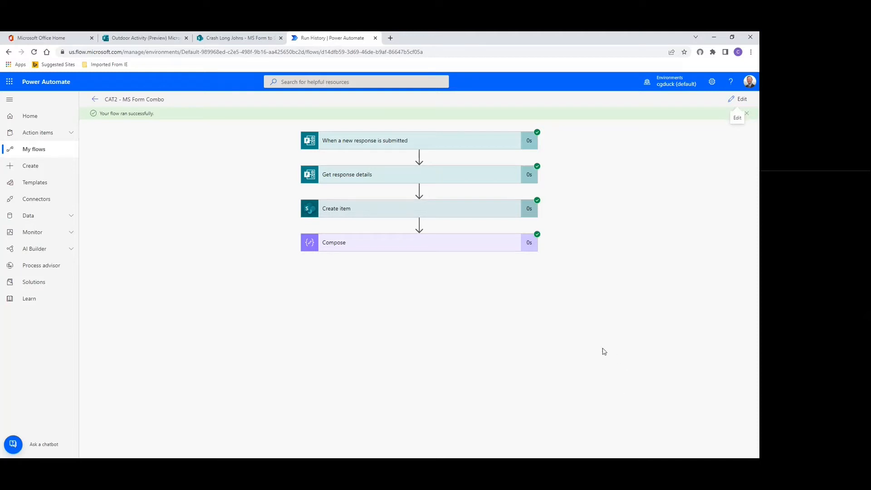
- Copy the complete Inputs JSON from the Compose action's test run and return to editing the flow
click(405, 248)
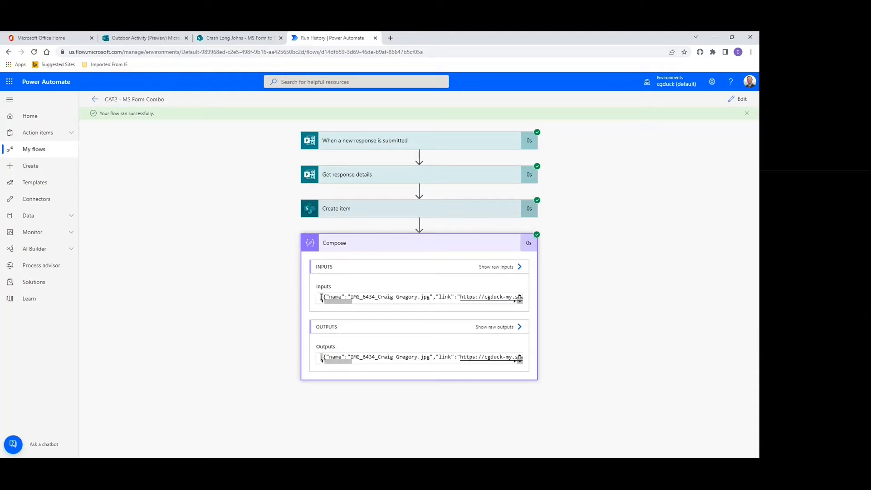
drag(321, 297, 544, 301)
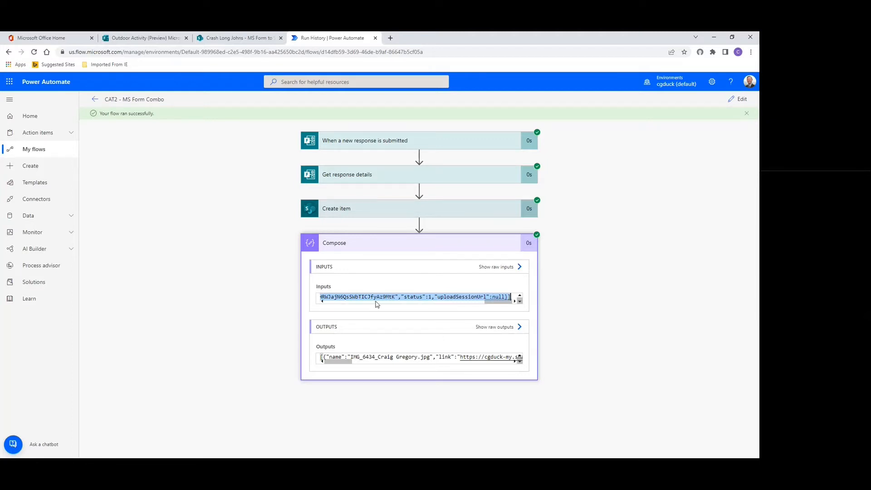
click(745, 101)
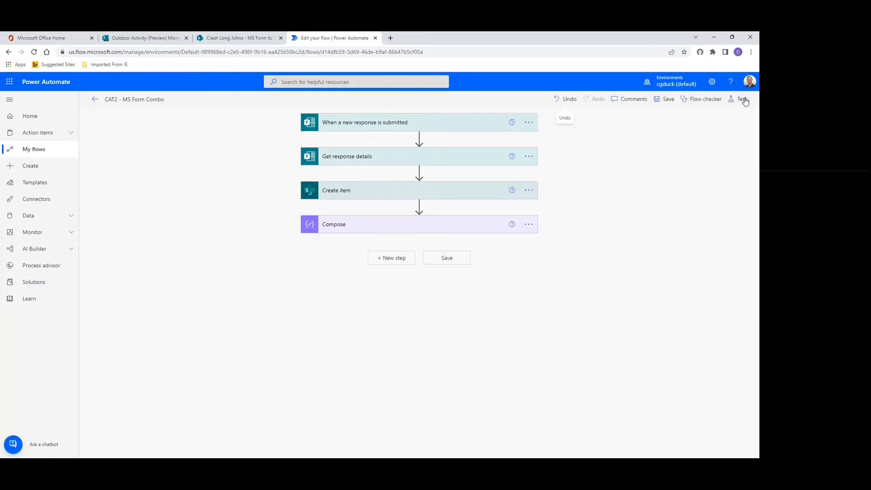
- Add a Condition control to the flow after the Compose action
click(394, 259)
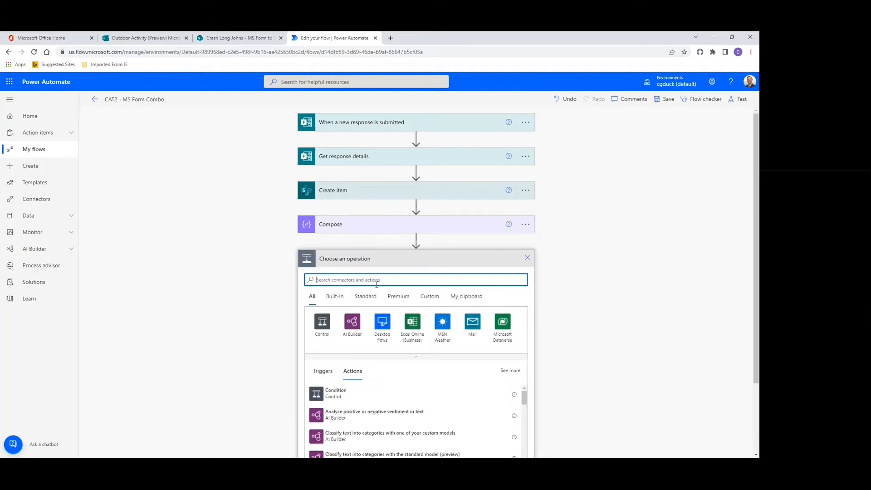
text(condit)
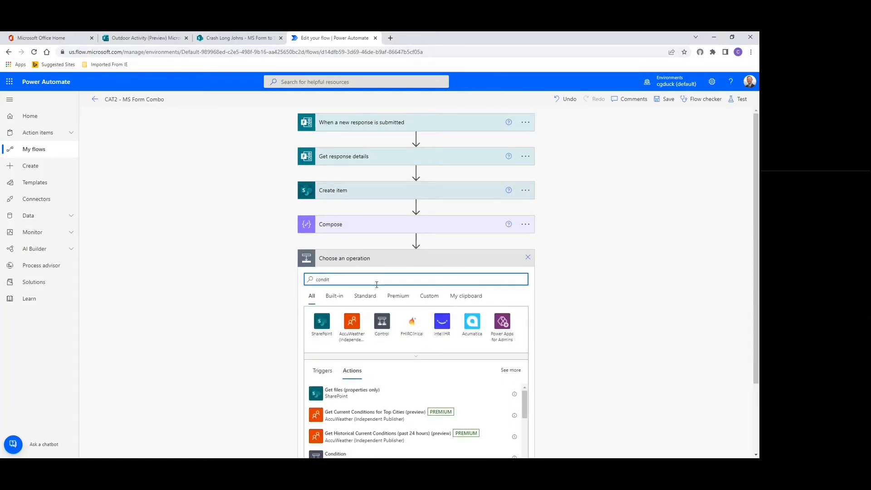
scroll(377, 285, down, 2)
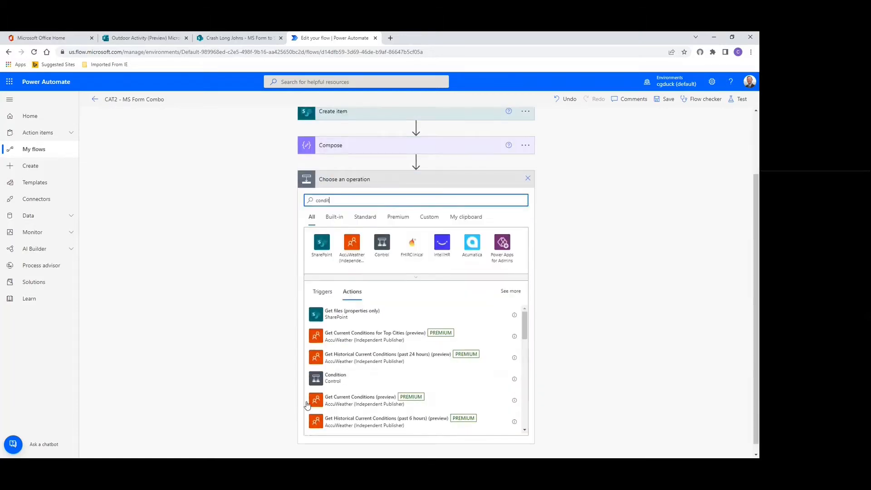
click(323, 379)
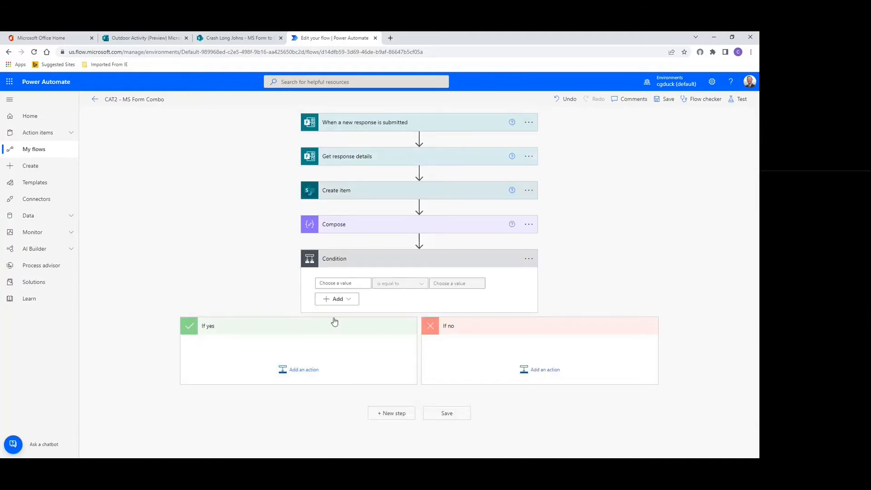
- Set the condition to check that the answer "Add a photo of your recent activity adventure" is not equal to a blank value
click(335, 283)
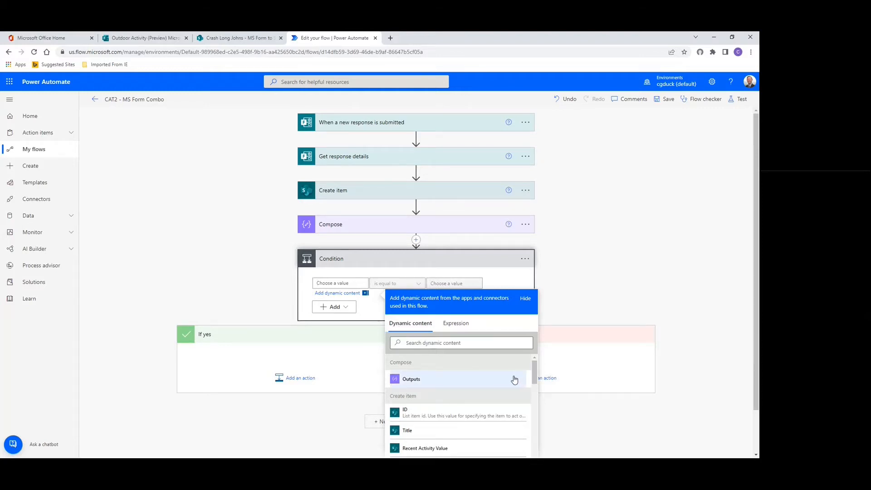
scroll(511, 382, down, 1)
scroll(511, 382, down, 8)
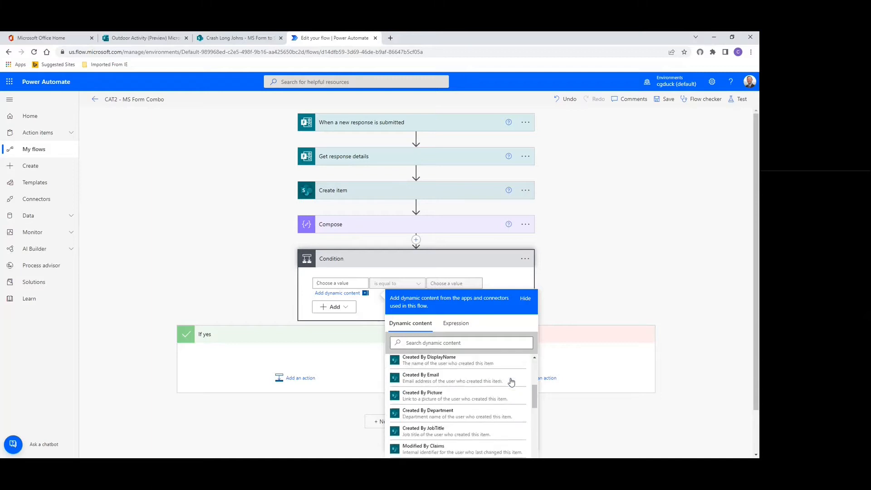
scroll(512, 382, down, 10)
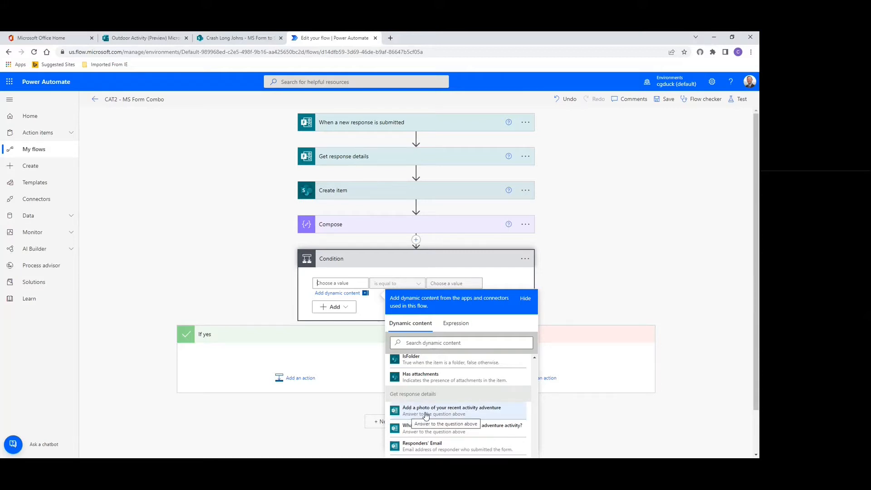
click(425, 413)
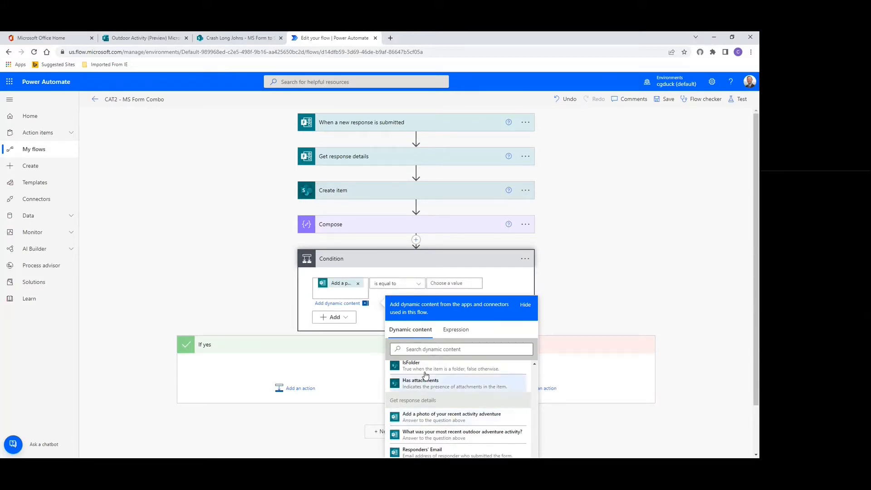
click(417, 284)
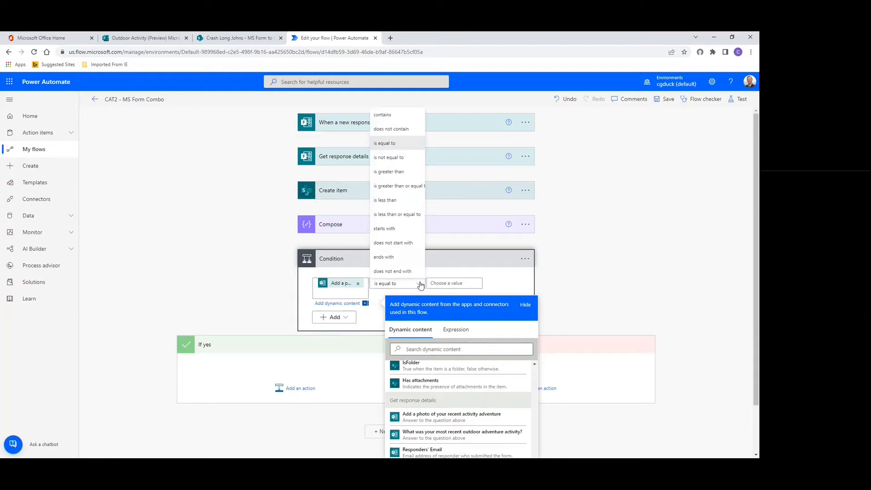
click(393, 158)
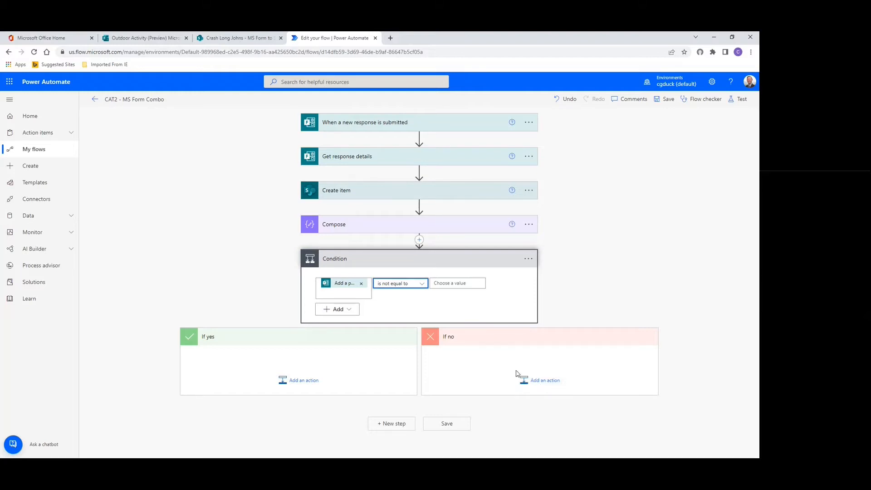
- Add a Parse JSON data operation to the condition's If yes branch
click(296, 384)
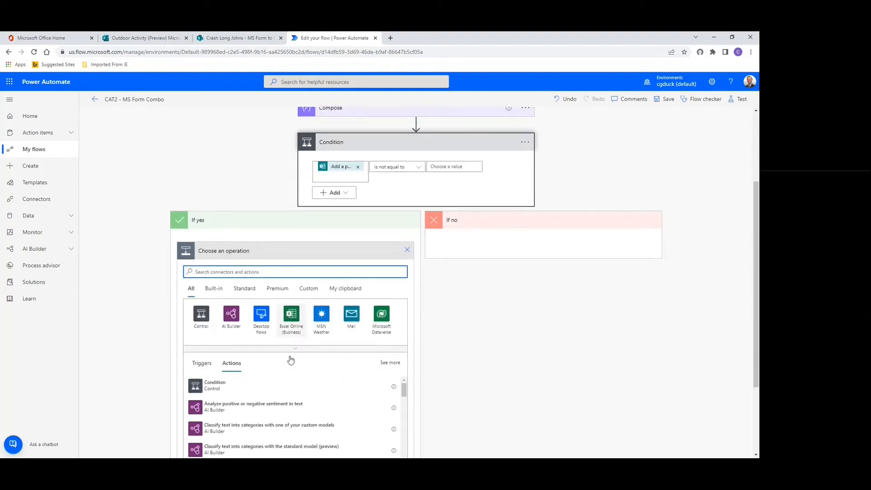
text(parse json)
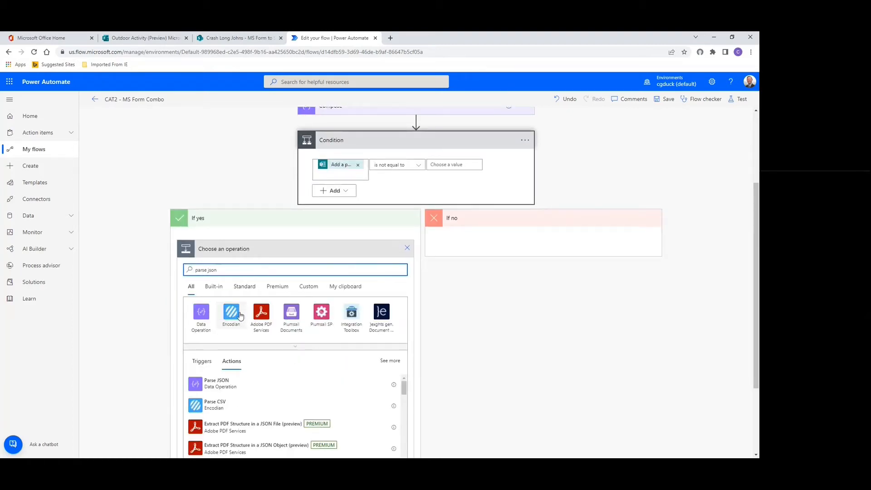
click(212, 385)
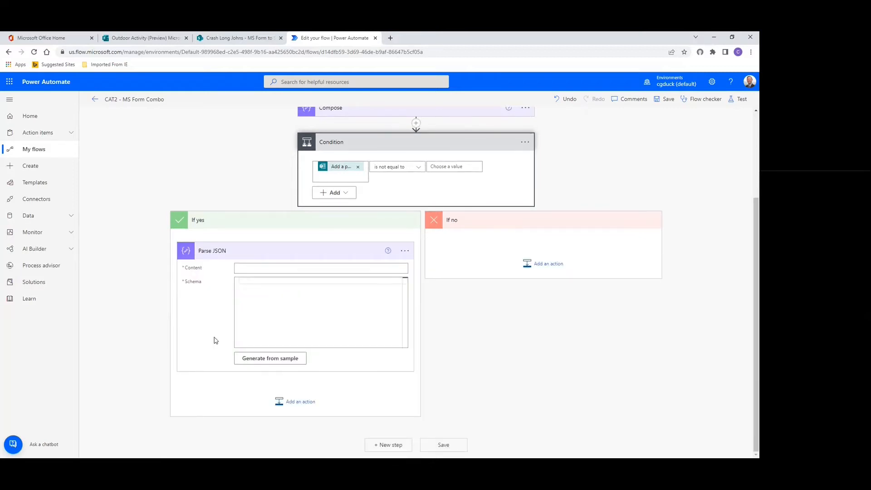
- Set the Parse JSON content to the form answer "Add a photo of your recent activity adventure"
click(245, 267)
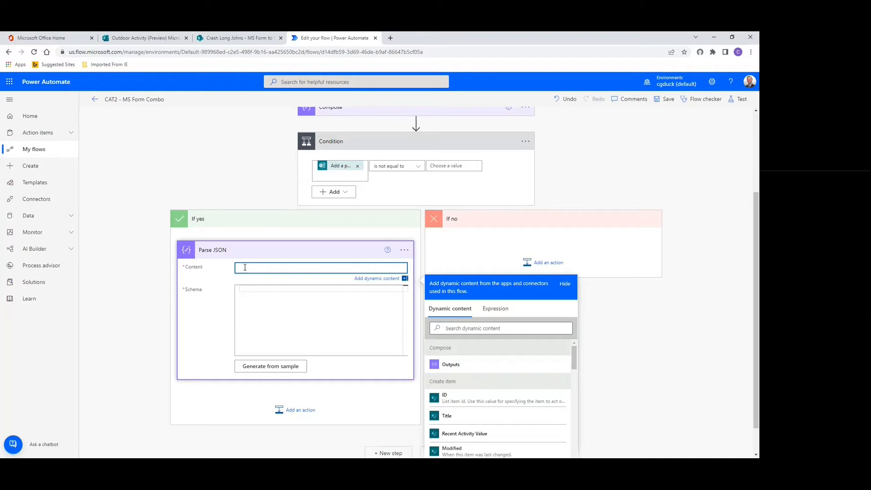
scroll(533, 414, down, 5)
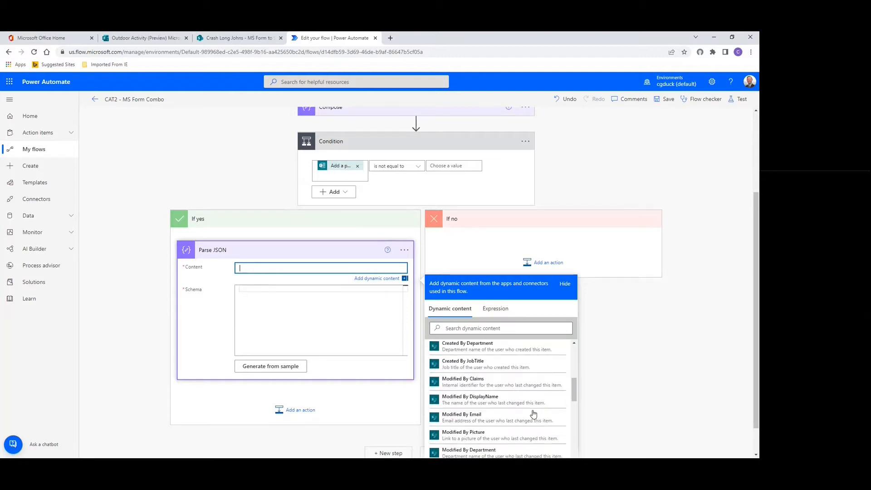
scroll(534, 414, down, 10)
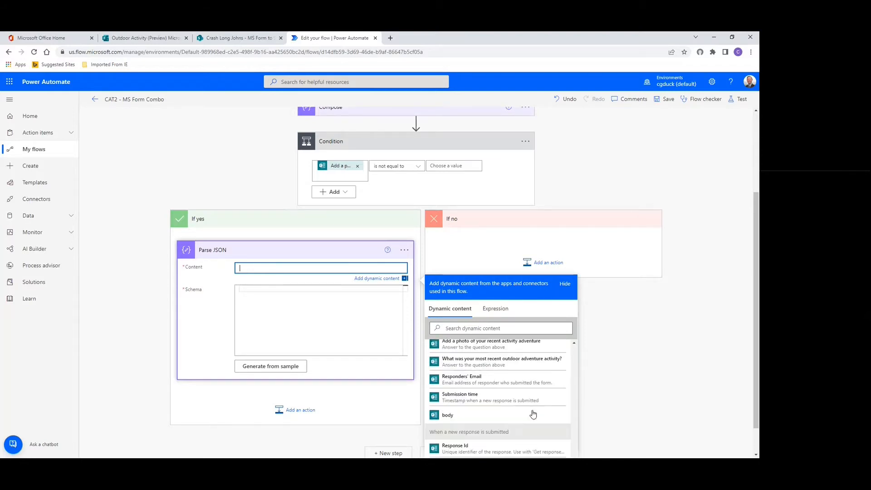
scroll(534, 415, up, 1)
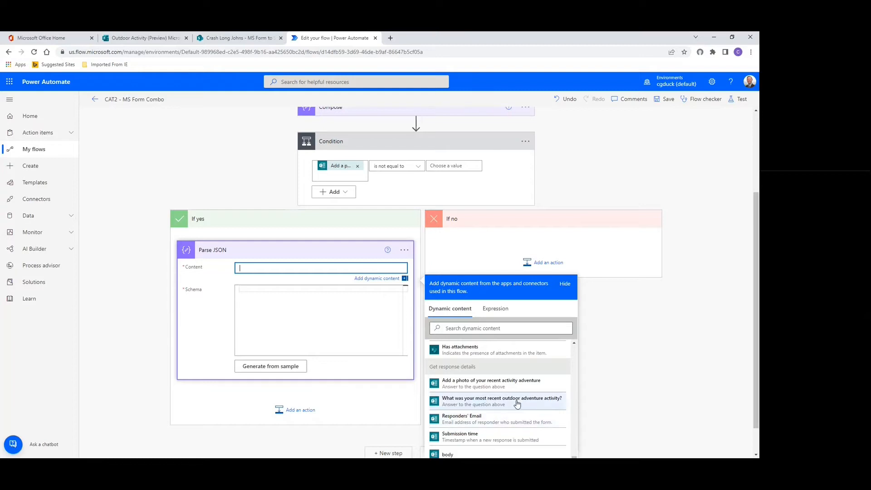
click(472, 385)
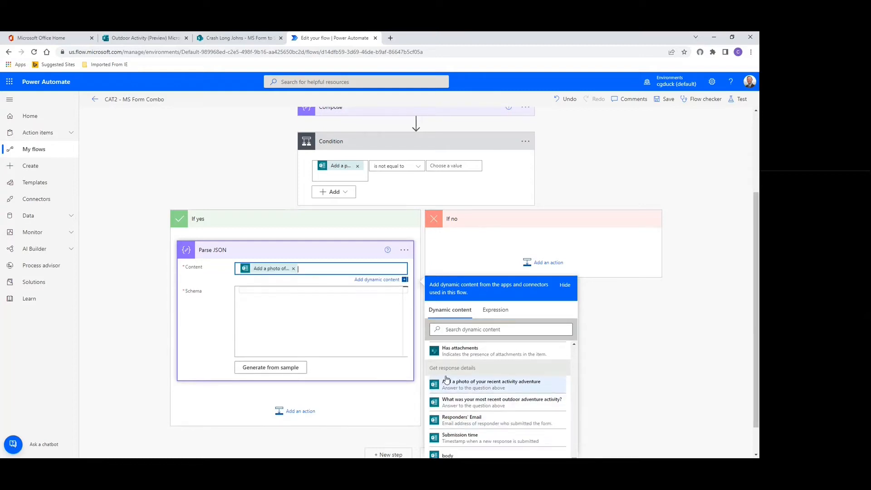
- Generate the Parse JSON schema from the copied sample JSON payload of the photo answer
click(260, 369)
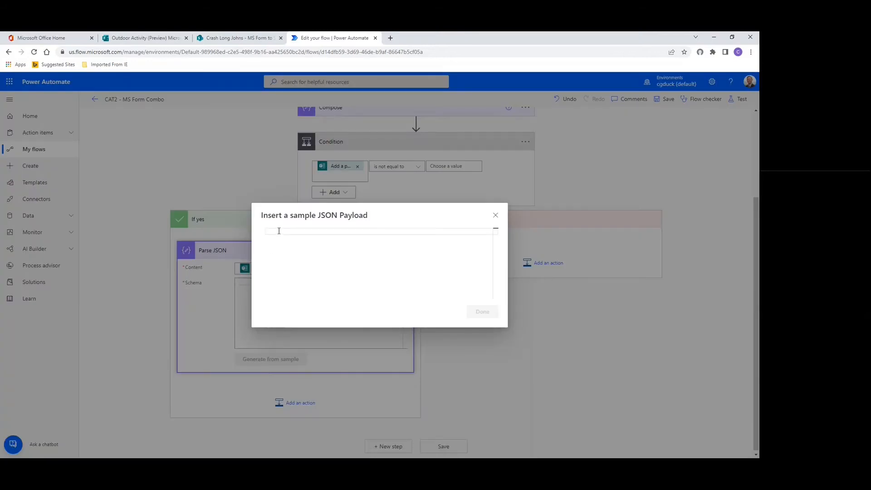
key(ctrl+v)
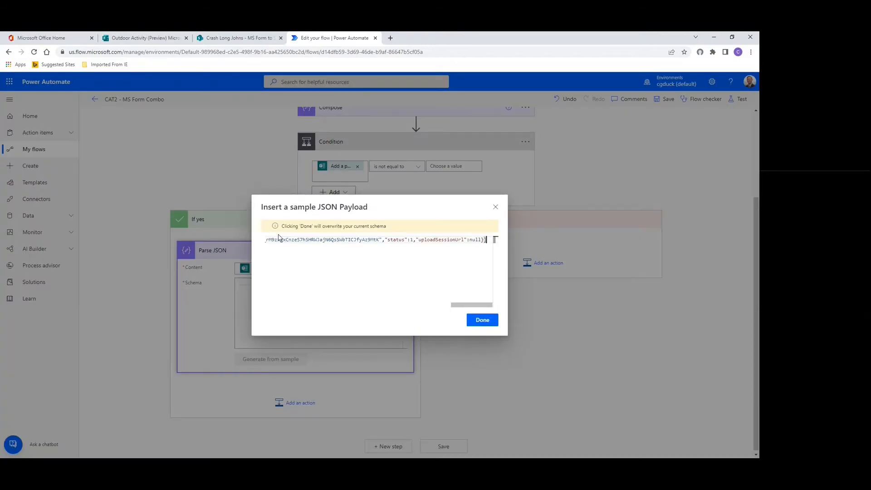
click(482, 321)
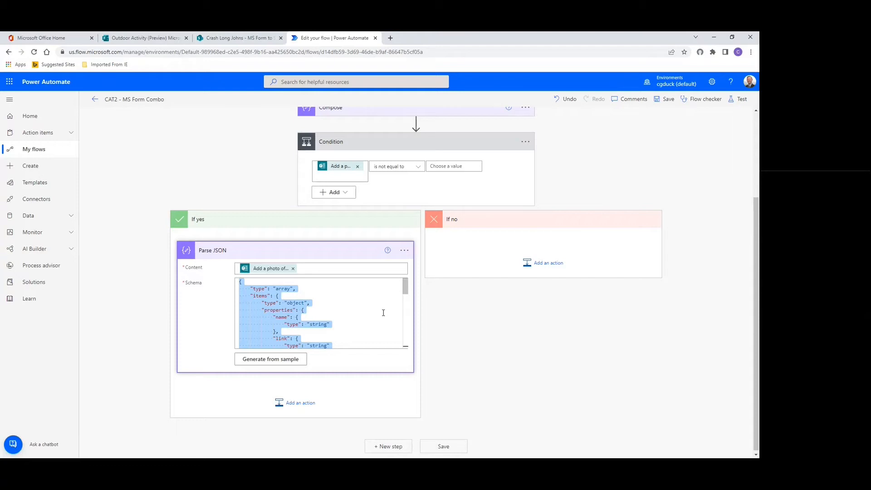
scroll(383, 312, down, 15)
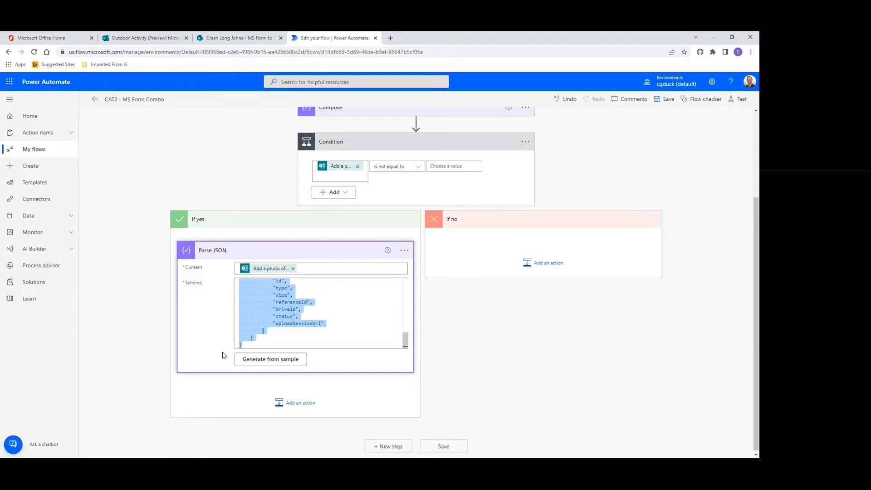
click(205, 337)
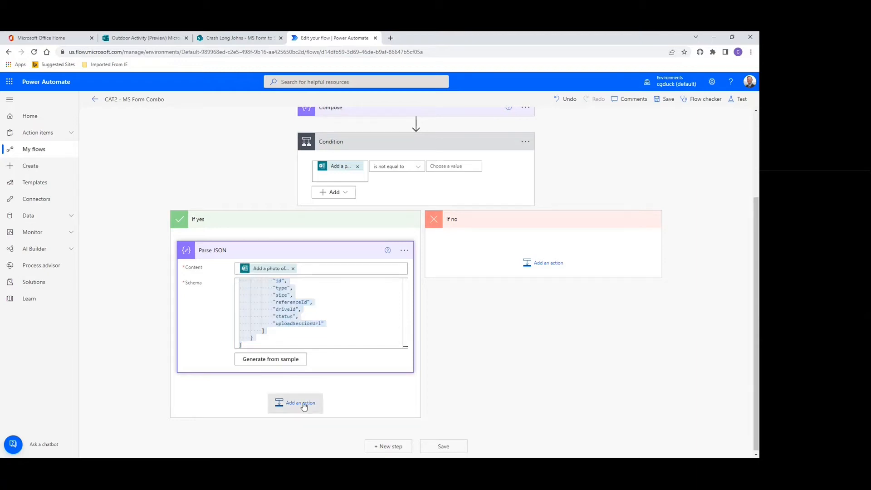
- Search for "get file content" and add the OneDrive for Business Get file content action after Parse JSON in the If yes branch
click(303, 404)
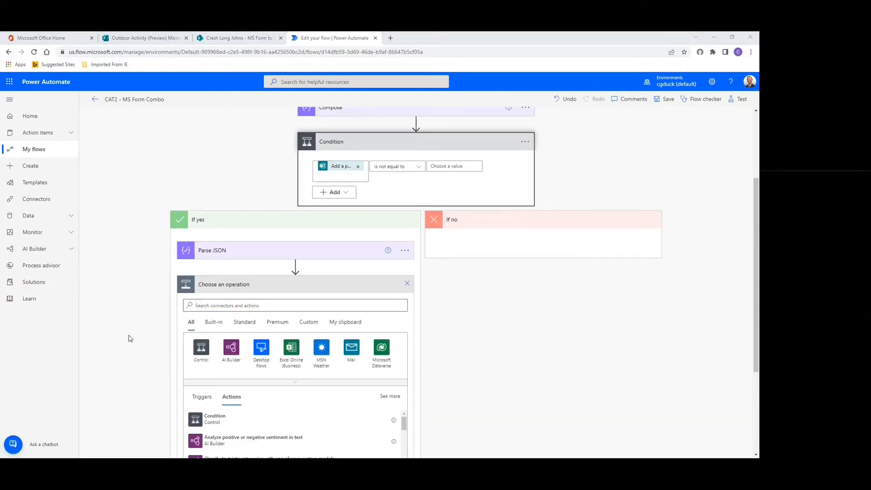
click(222, 306)
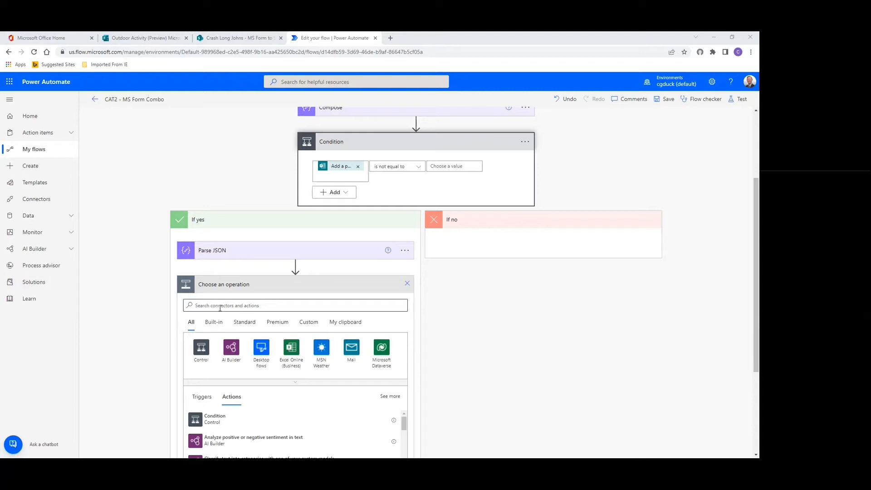
click(220, 308)
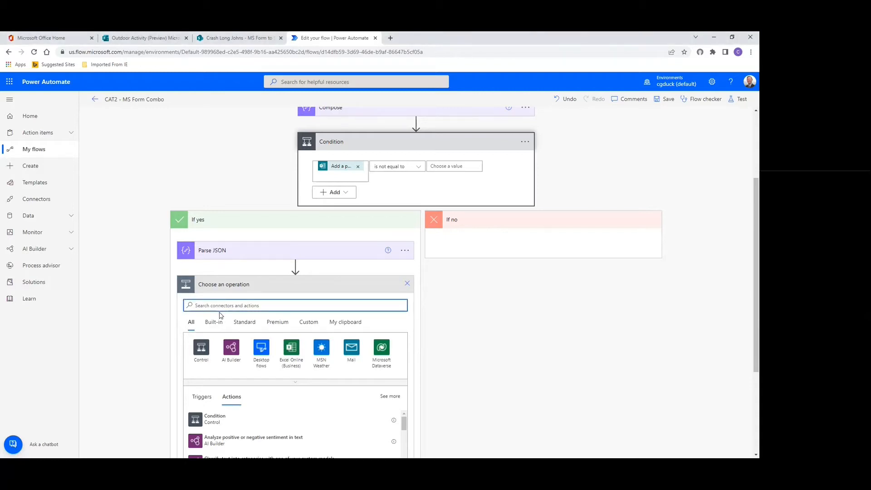
text(get file)
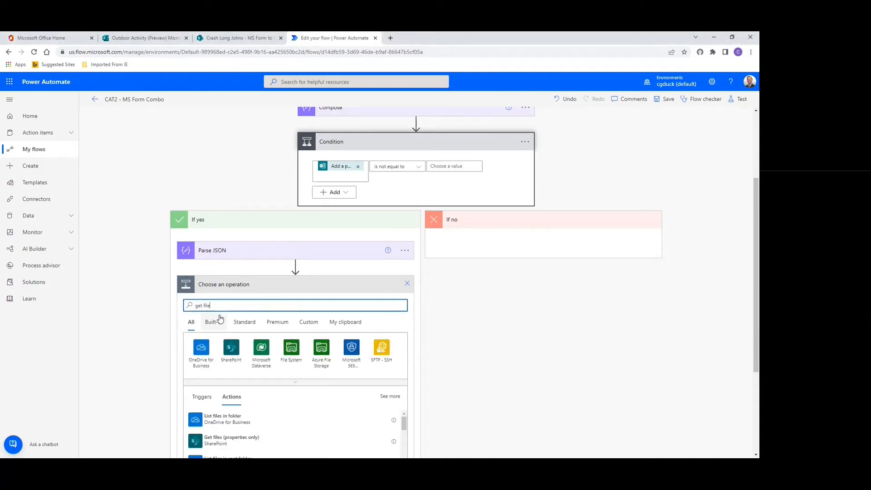
scroll(250, 413, down, 1)
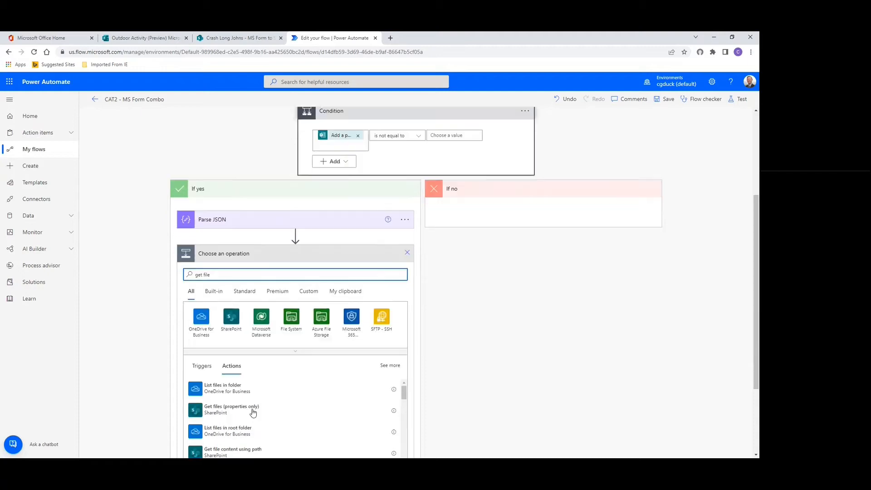
text(c)
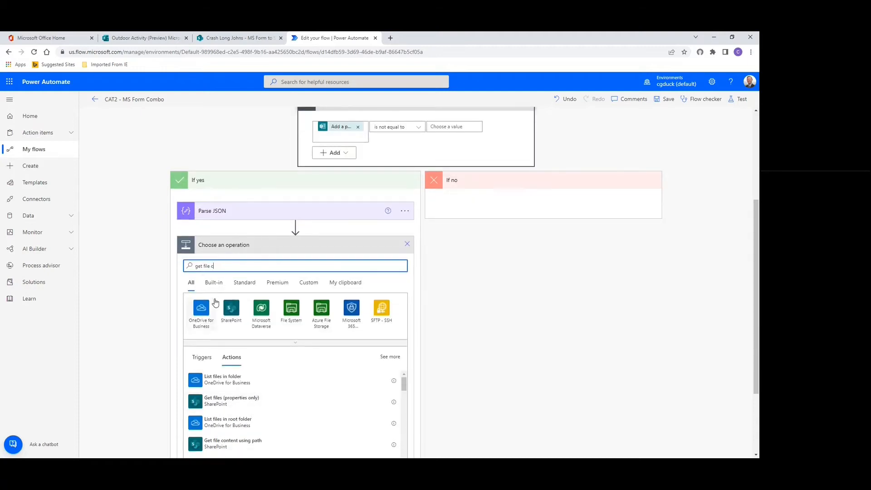
text(ontent)
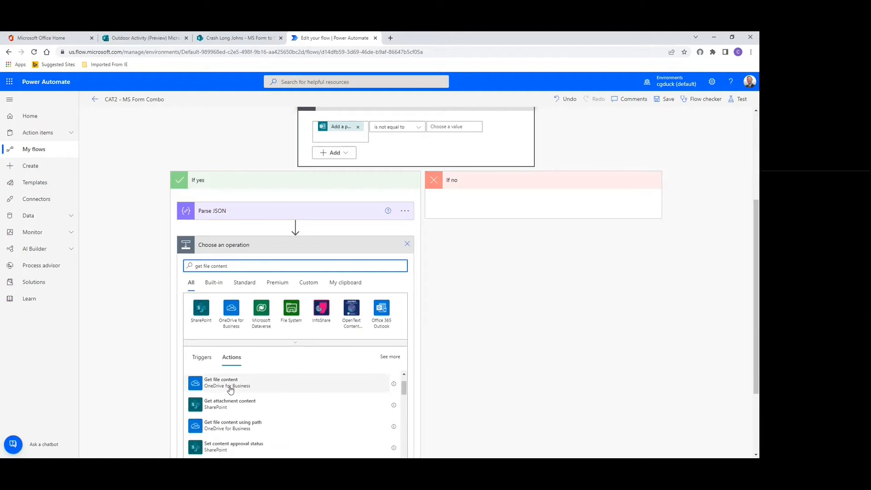
click(231, 390)
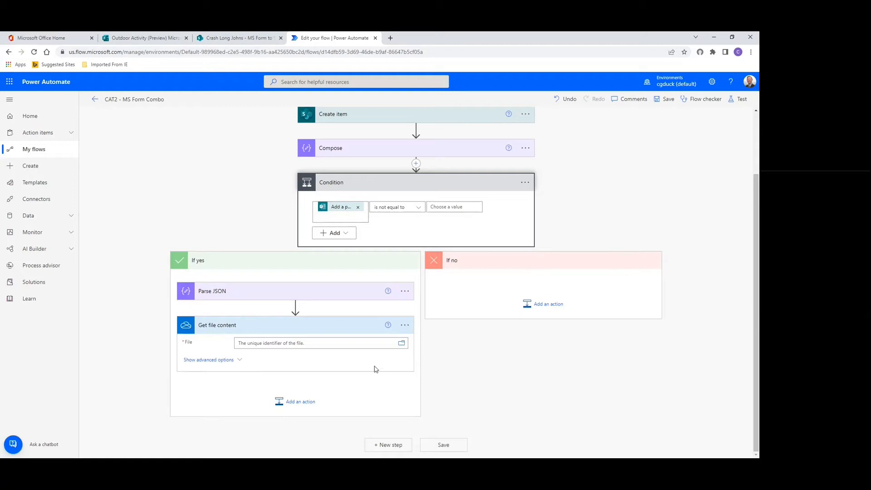
- Delete the Get file content action from the If yes branch
click(402, 330)
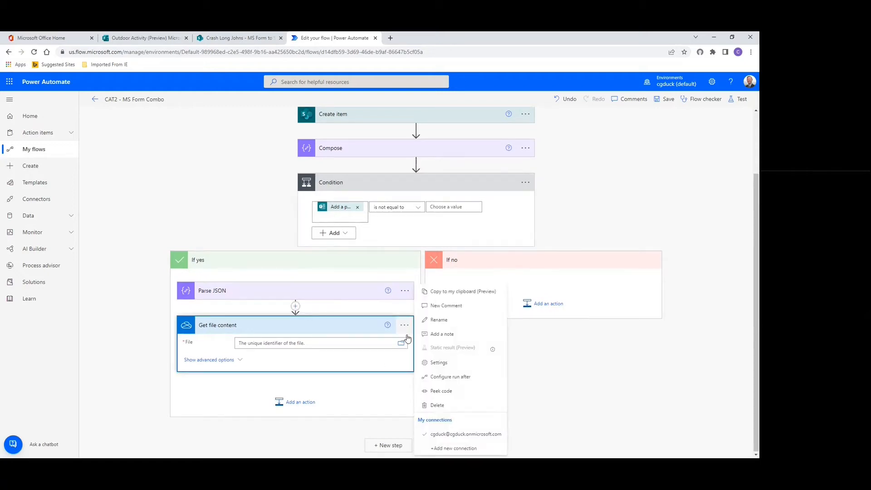
click(431, 409)
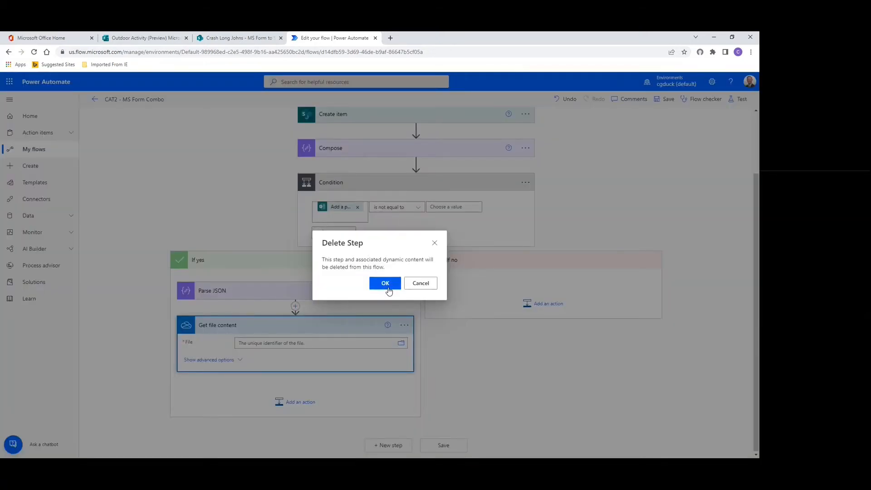
click(387, 284)
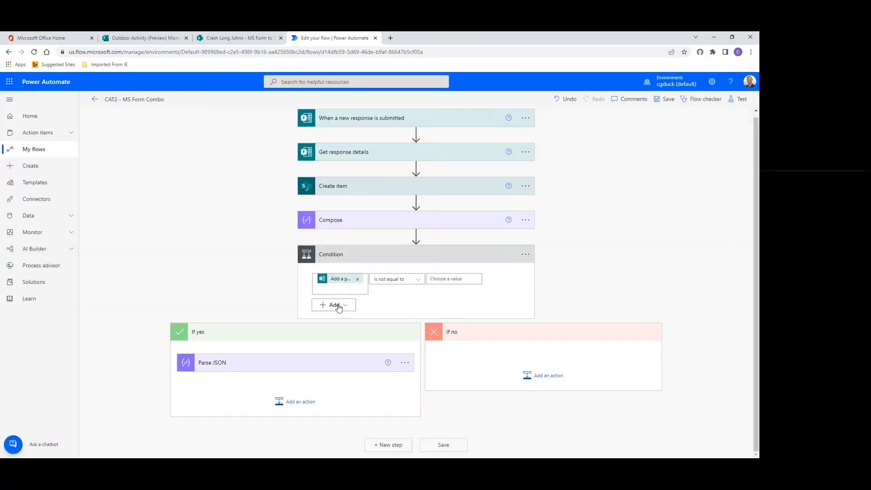
- Add the OneDrive for Business action Get file content using path after Parse JSON in the If yes branch
click(302, 402)
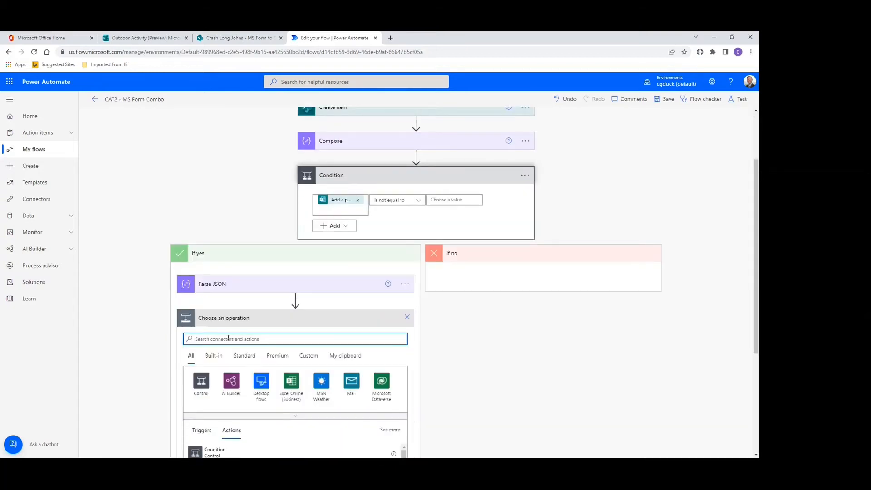
text(get file )
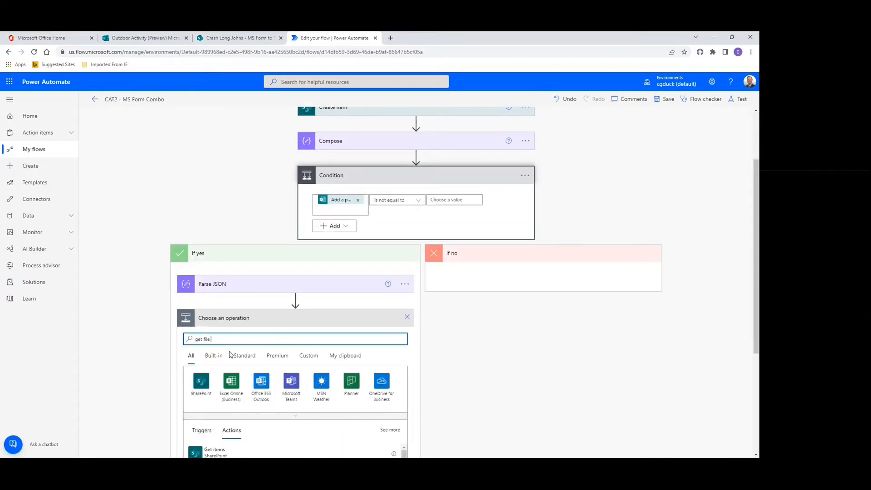
text(content use)
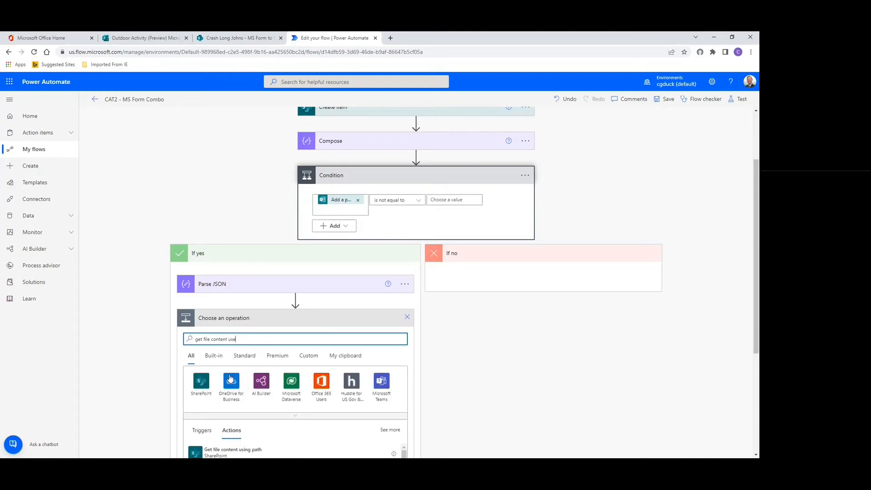
scroll(240, 377, down, 2)
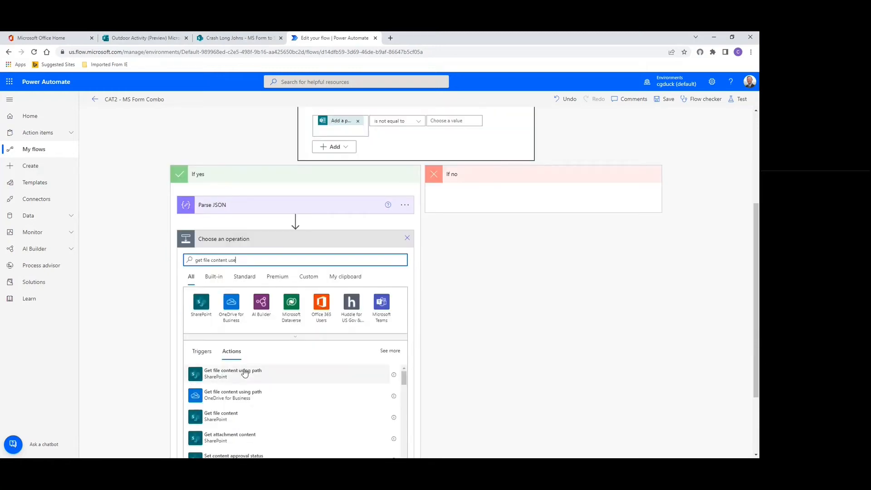
scroll(261, 382, up, 1)
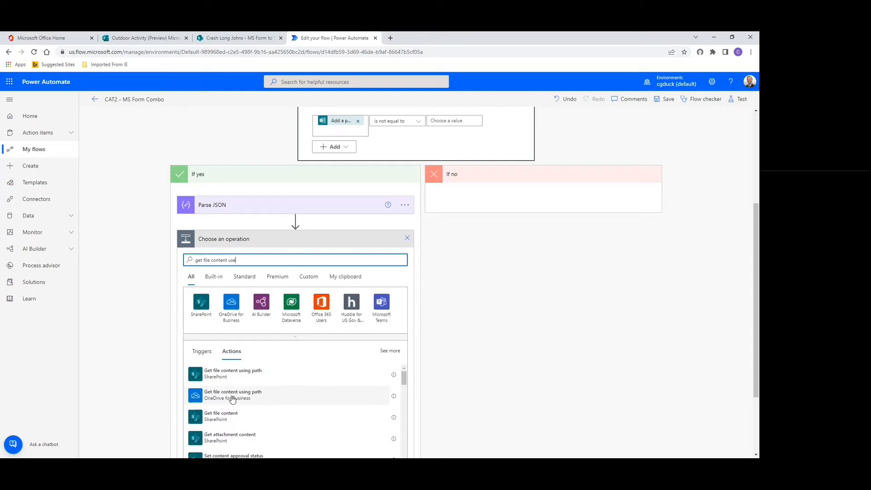
click(234, 394)
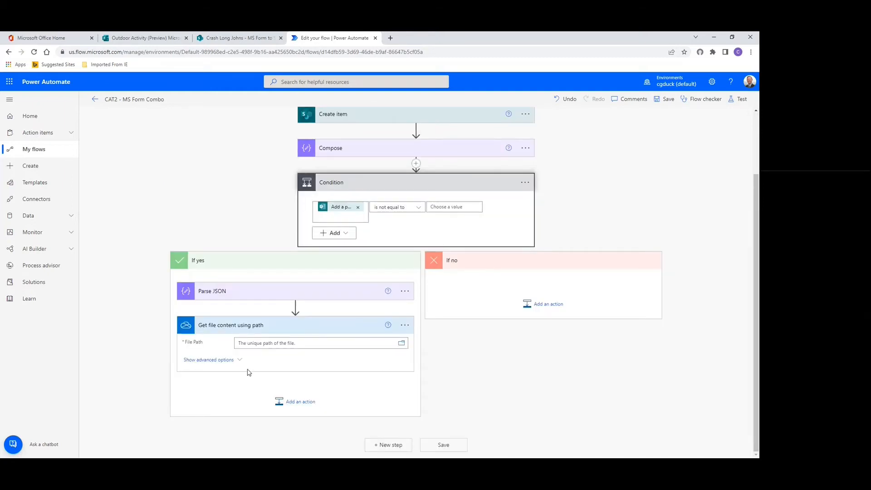
click(255, 343)
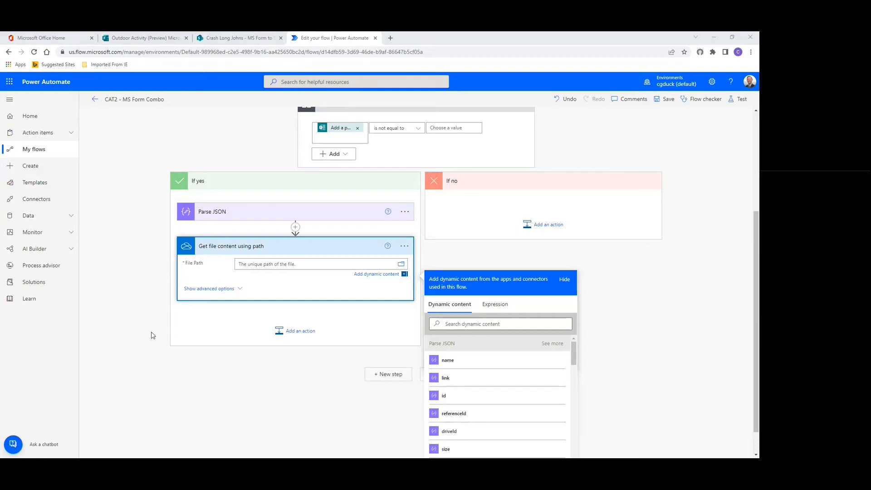
click(247, 263)
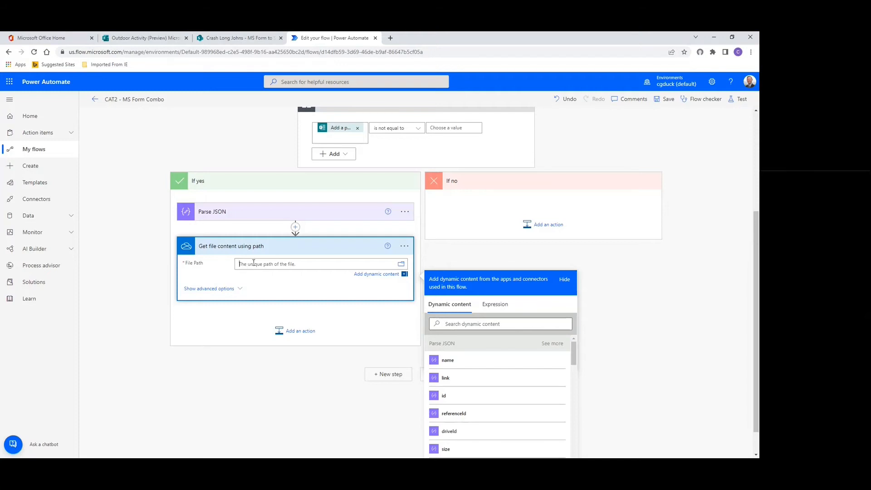
- Open OneDrive from Microsoft Office Home and browse to the form's upload folder Apps > Microsoft Forms > Outdoor Activity > Question
click(53, 40)
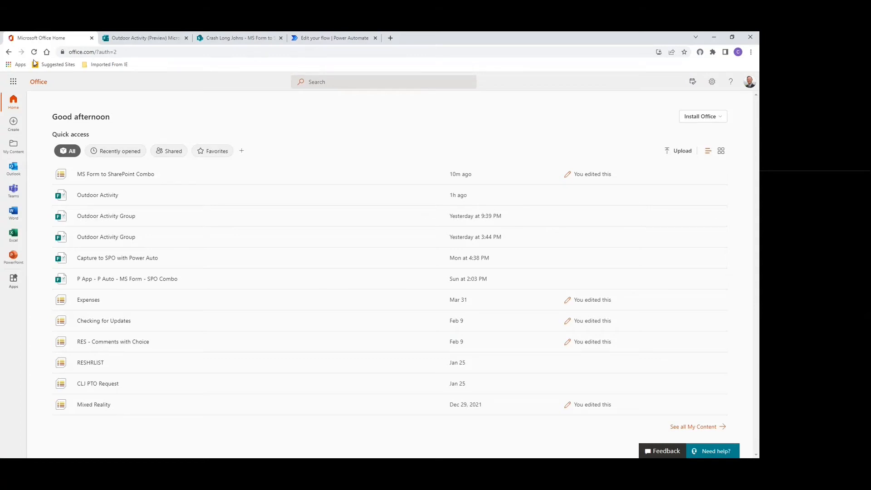
click(13, 83)
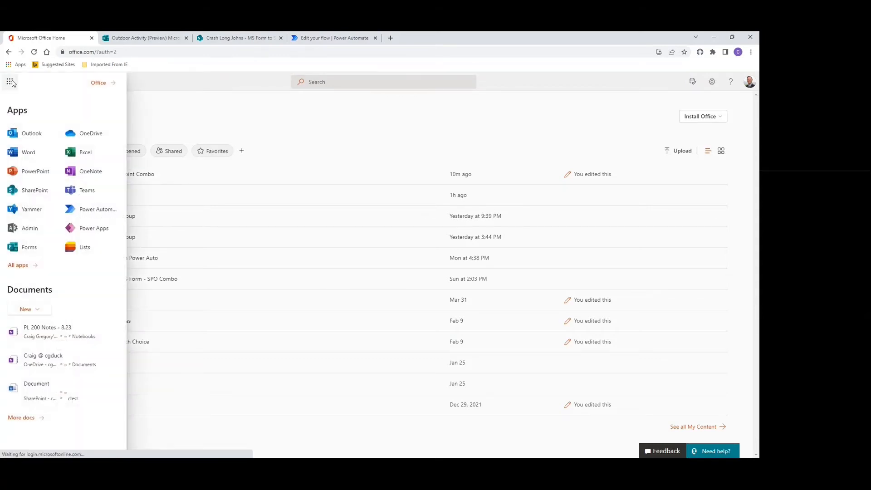
click(90, 136)
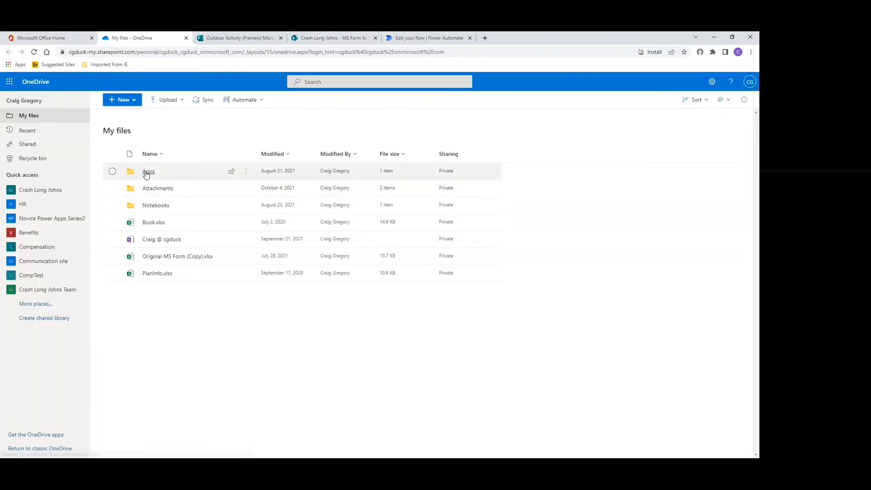
click(149, 175)
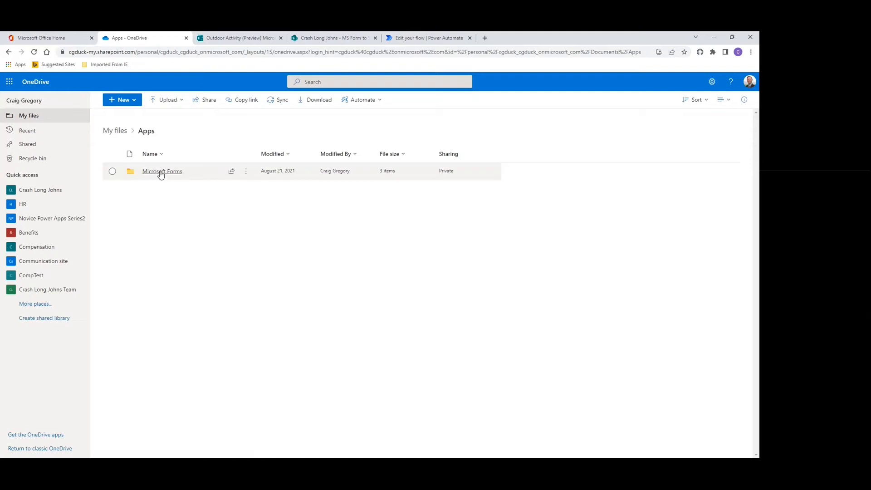
click(160, 172)
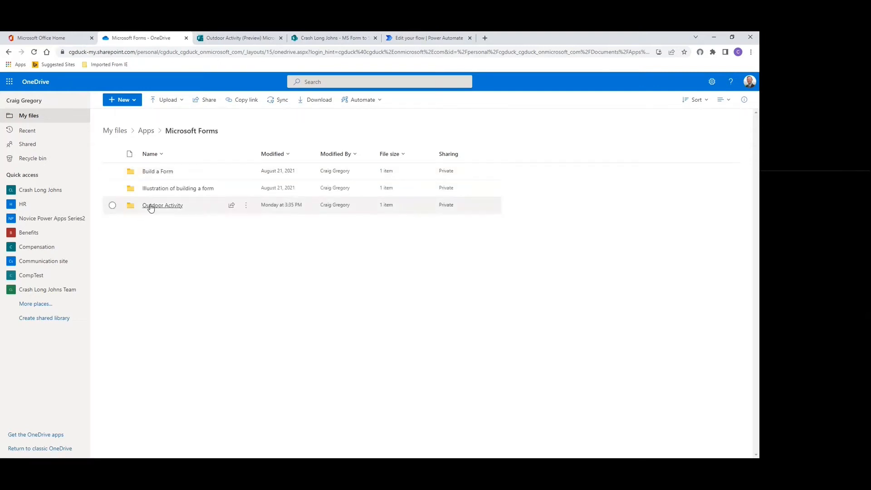
click(150, 205)
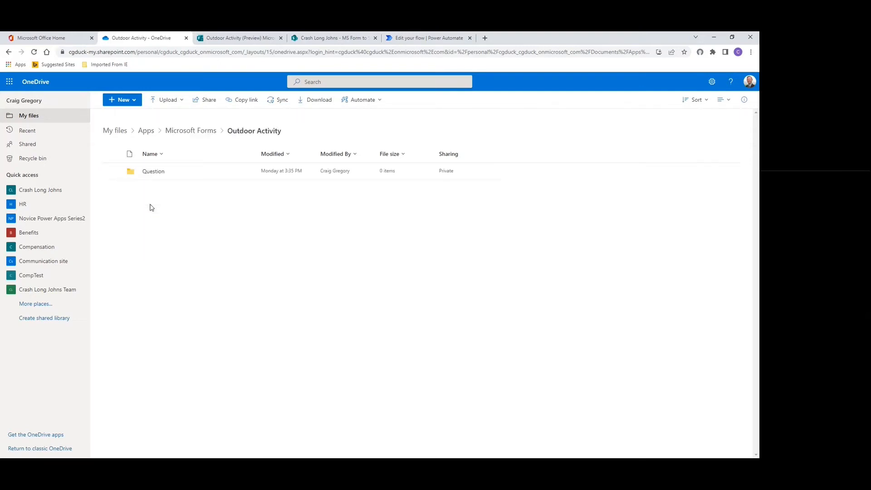
click(153, 172)
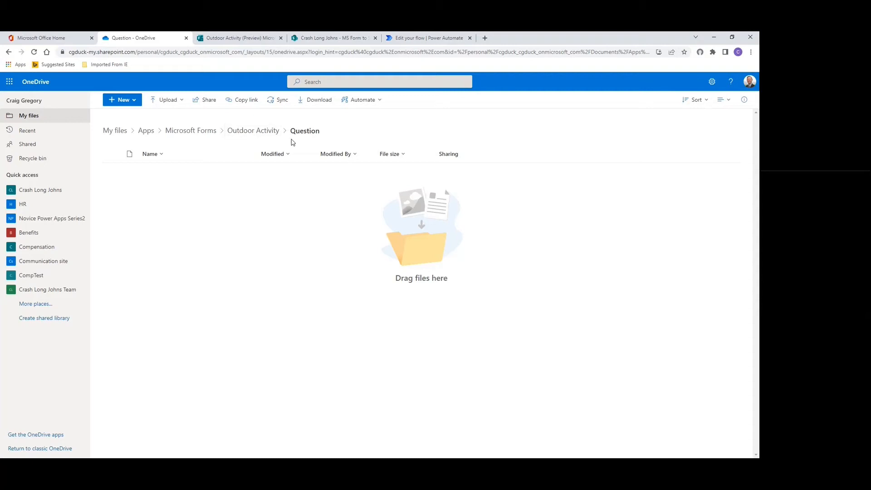
- Back in Power Automate, set the File Path to "/Apps/Microsoft Forms/Outdoor Activity/Question/" followed by the Parse JSON name value
click(418, 40)
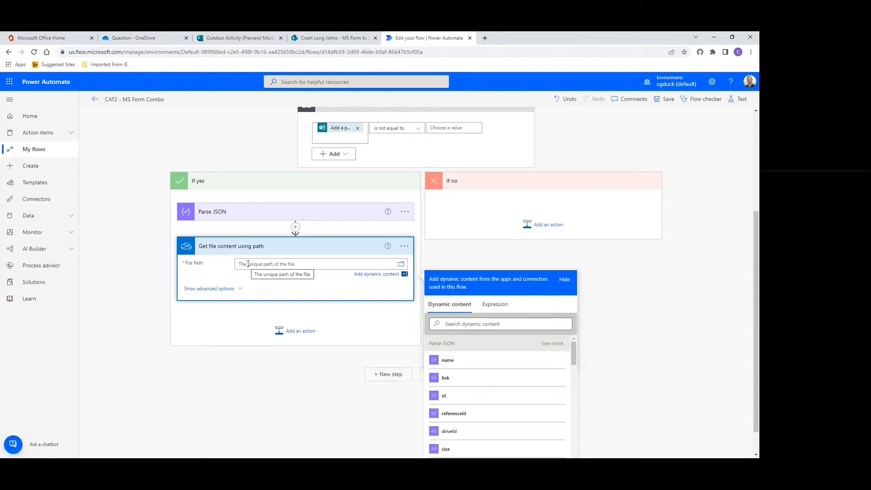
text(/A)
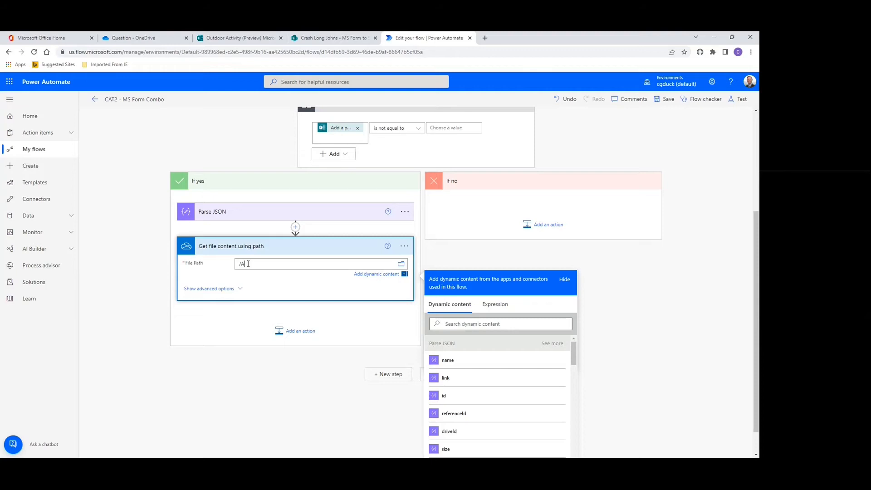
text(pps/Microsoft Forms/Outdoor)
text(Activity/Question/)
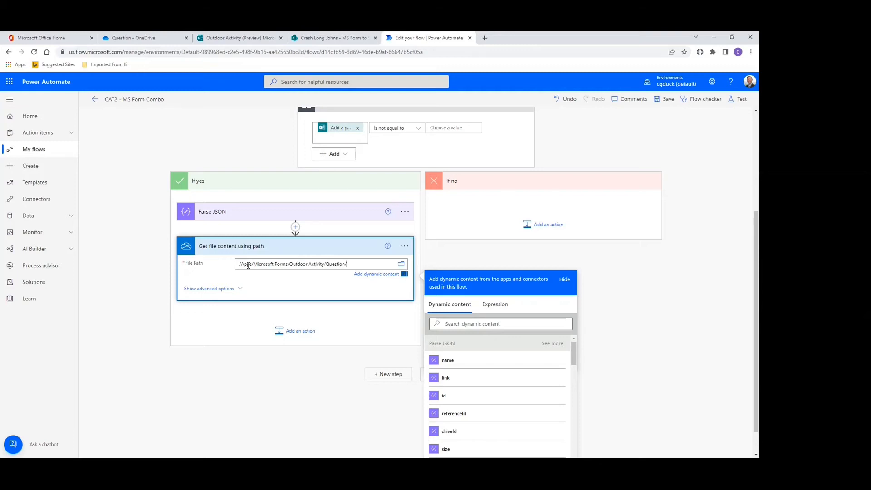
click(440, 360)
click(317, 313)
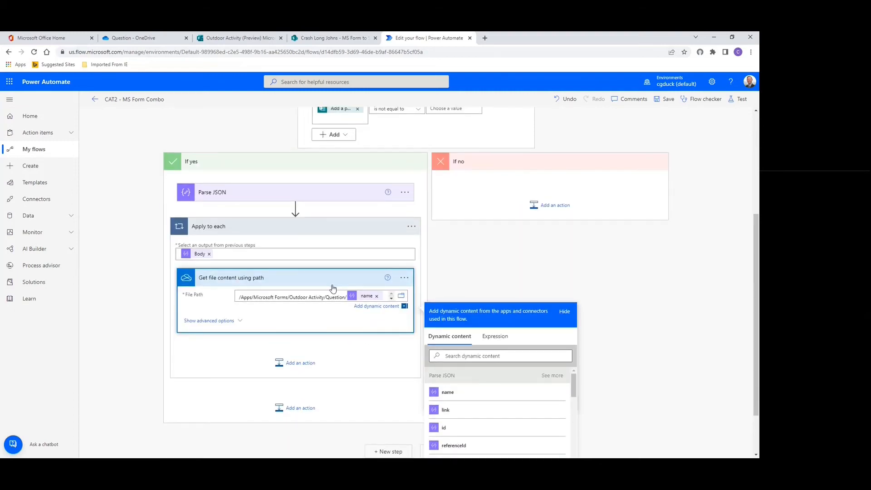
- Add the SharePoint Add attachment action after Get file content using path inside the Apply to each loop
scroll(332, 288, down, 1)
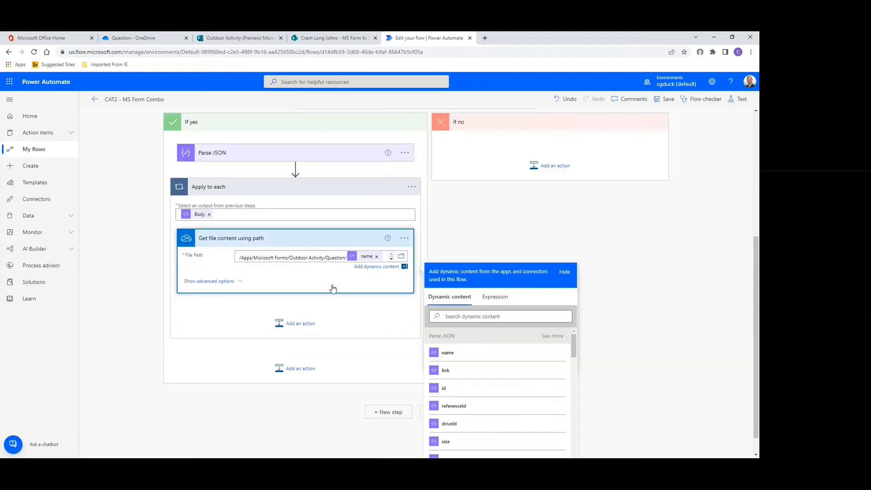
click(296, 325)
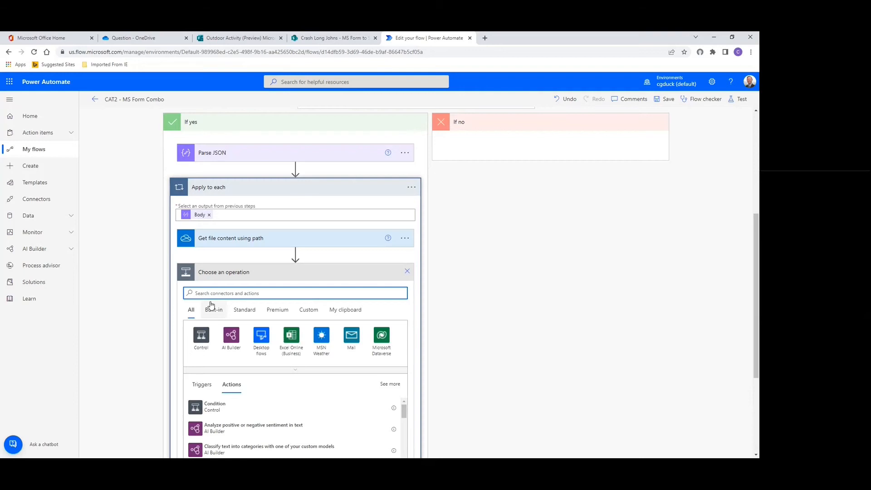
text(Add Att)
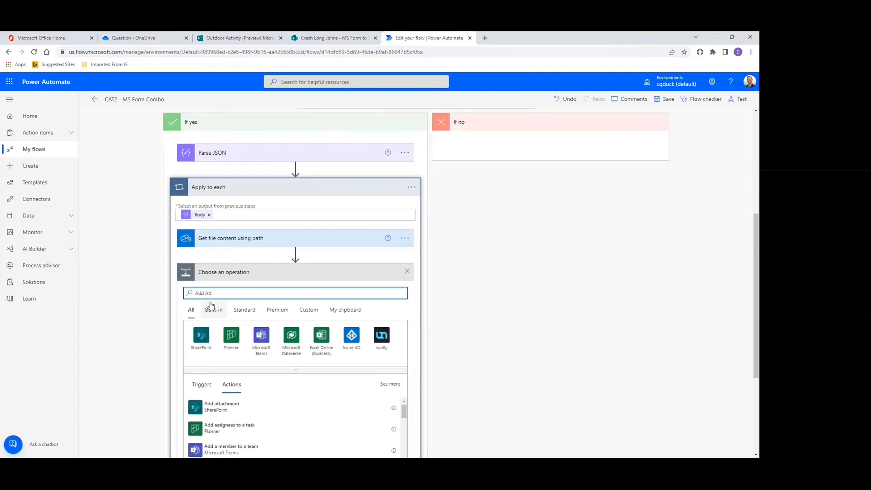
click(216, 408)
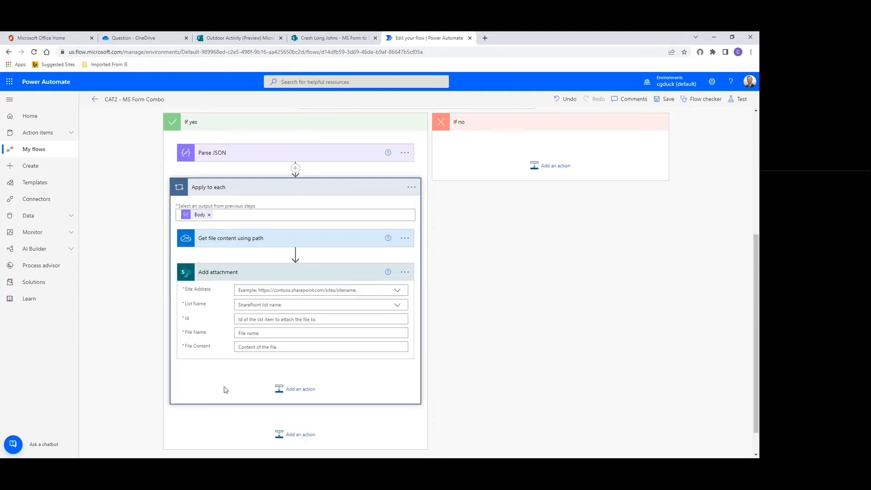
- Set the Add attachment site address to Crash Long Johns (CrashLongJohnsComm) and the list name to MS Form to SharePoint Combo
click(397, 291)
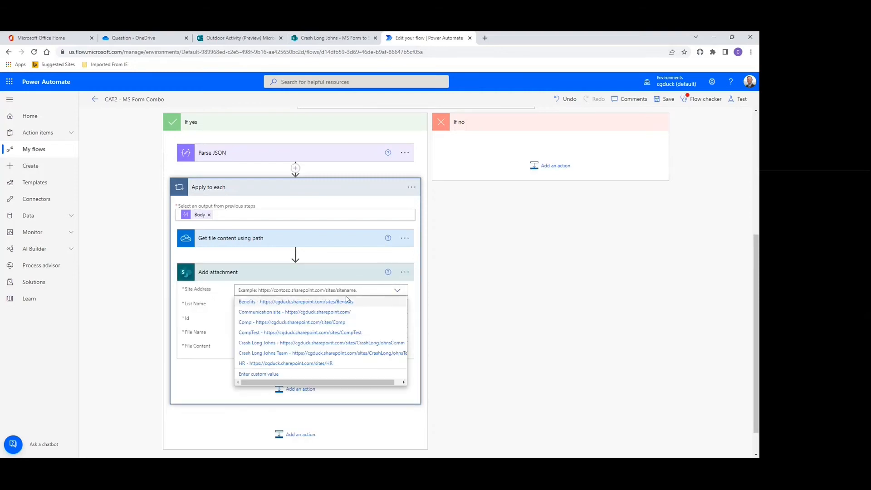
click(269, 344)
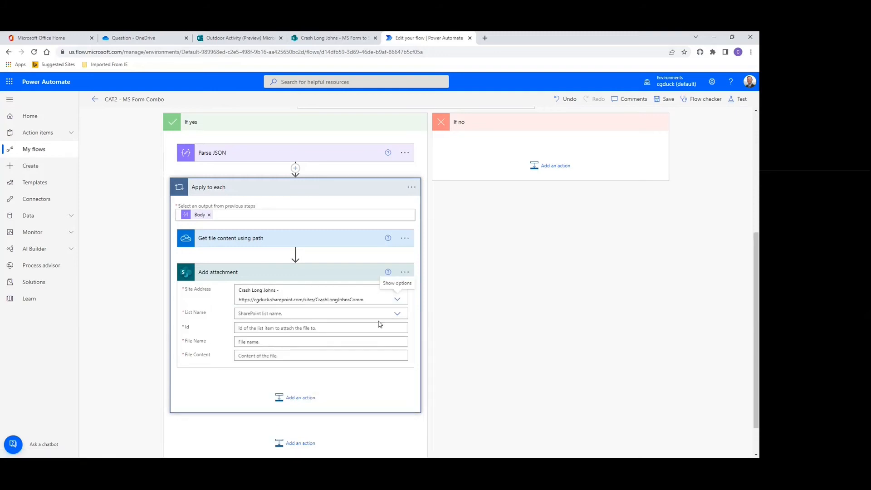
click(398, 317)
scroll(307, 350, down, 5)
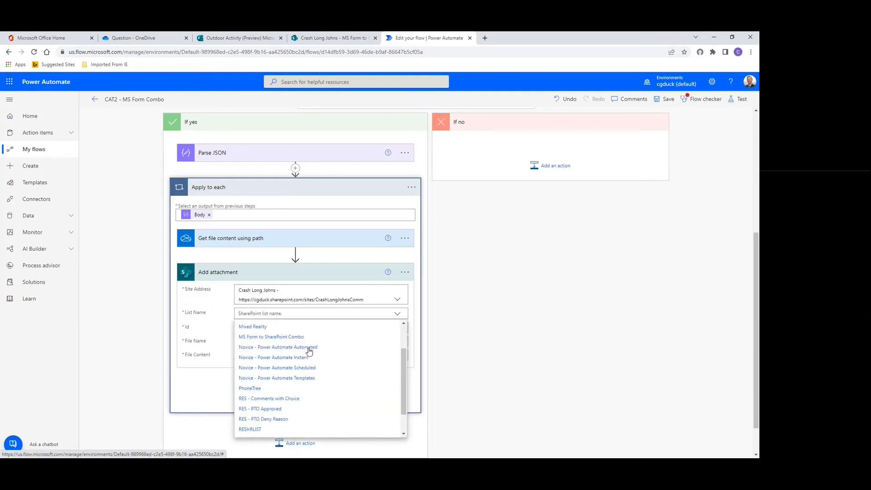
scroll(308, 378, down, 1)
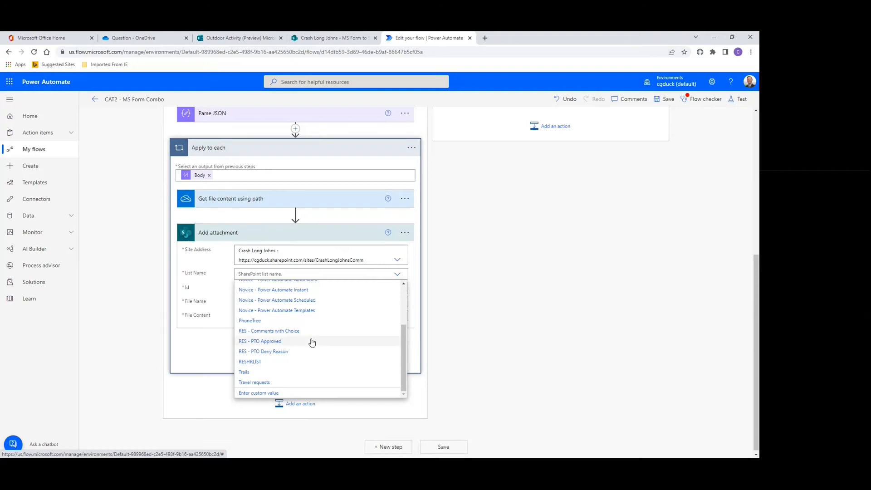
scroll(304, 342, up, 3)
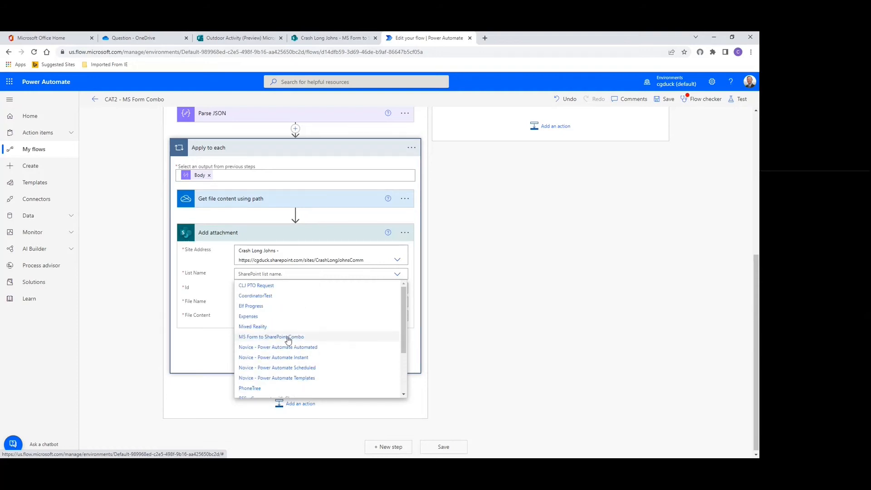
click(287, 337)
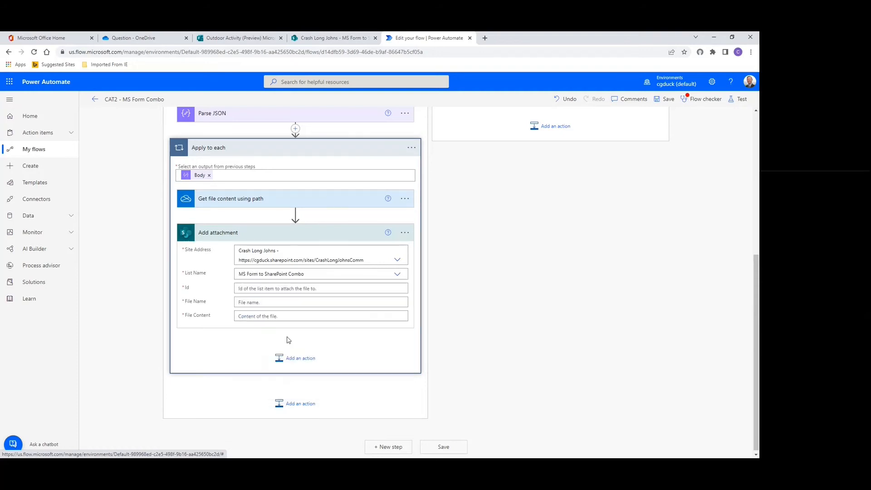
- Fill Add attachment with the Create item ID as Id, the Parse JSON name as File Name, and File content as File Content
click(292, 289)
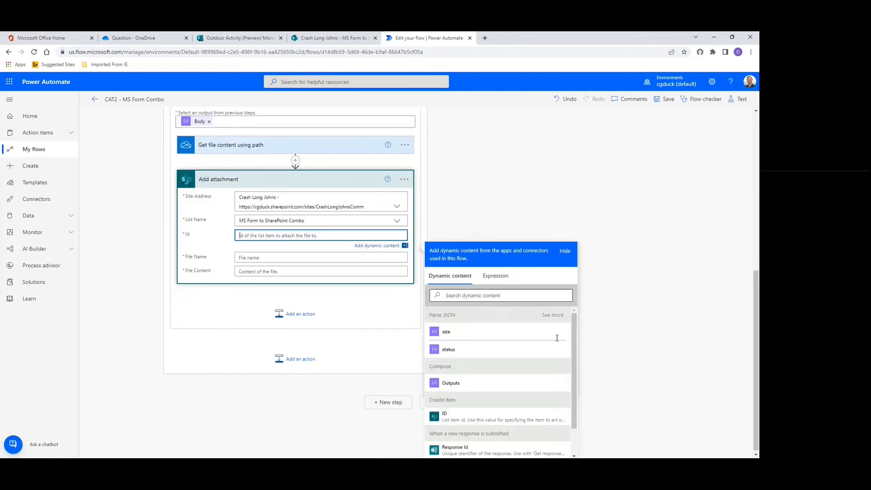
click(458, 417)
scroll(487, 383, down, 1)
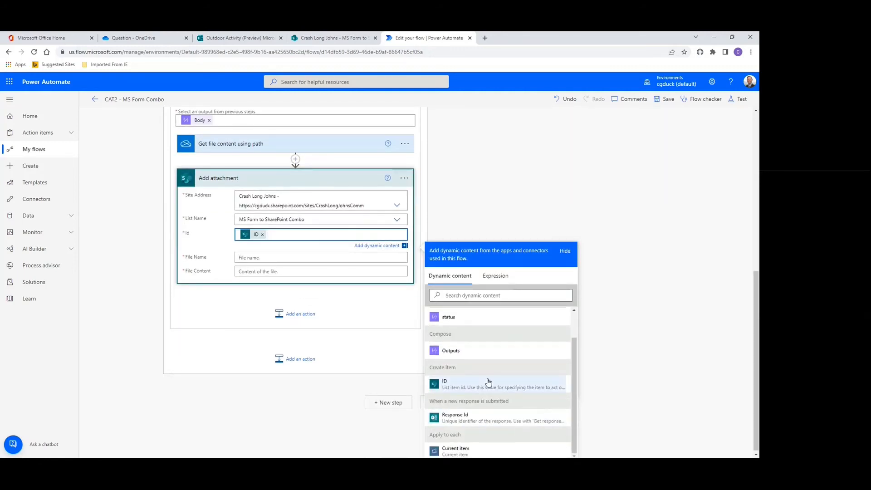
click(250, 258)
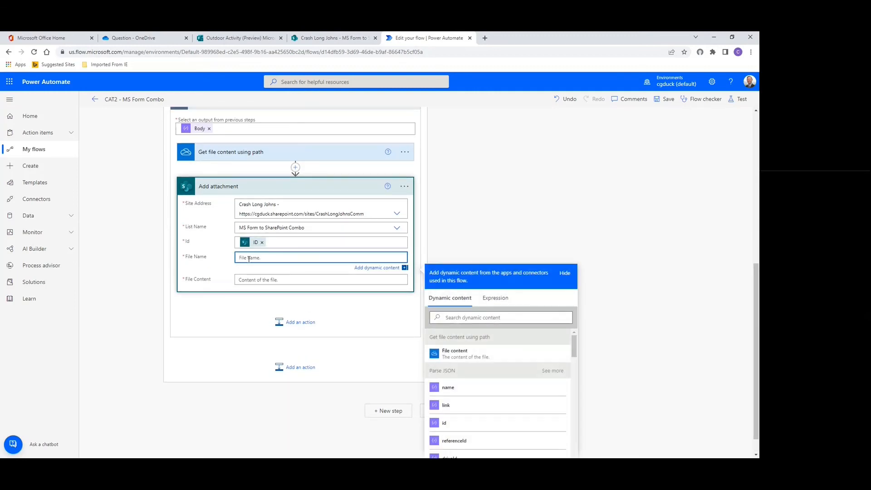
click(448, 388)
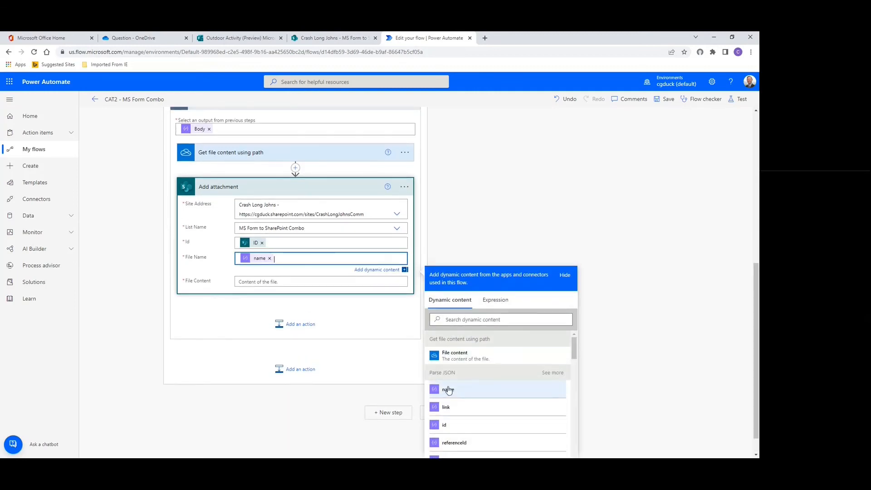
click(237, 283)
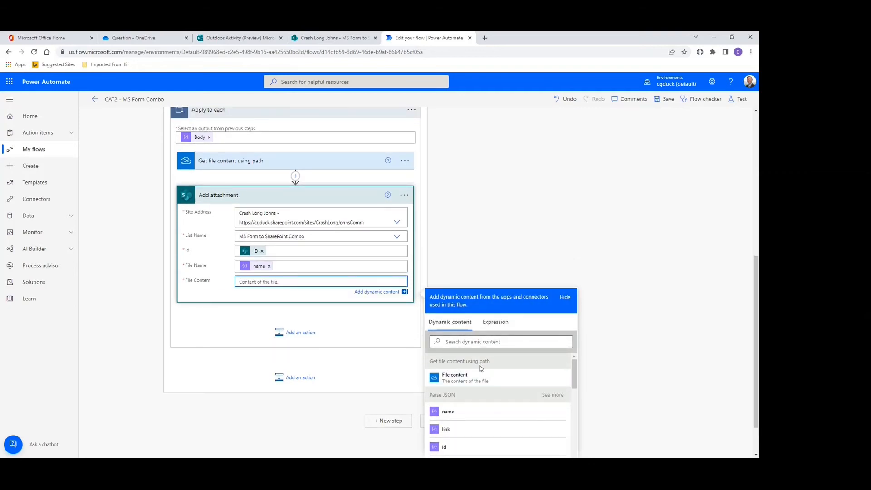
click(454, 379)
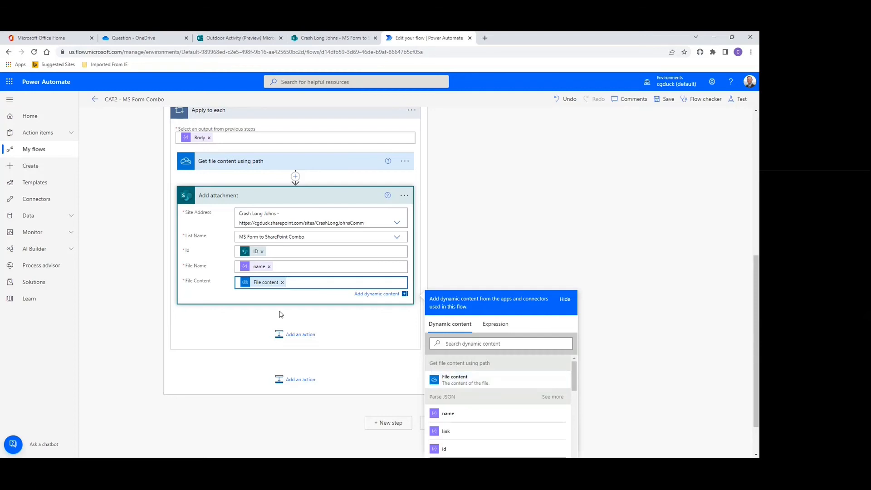
- Collapse the Add attachment, Apply to each and Condition cards, and save the flow
scroll(282, 311, up, 3)
scroll(282, 312, up, 1)
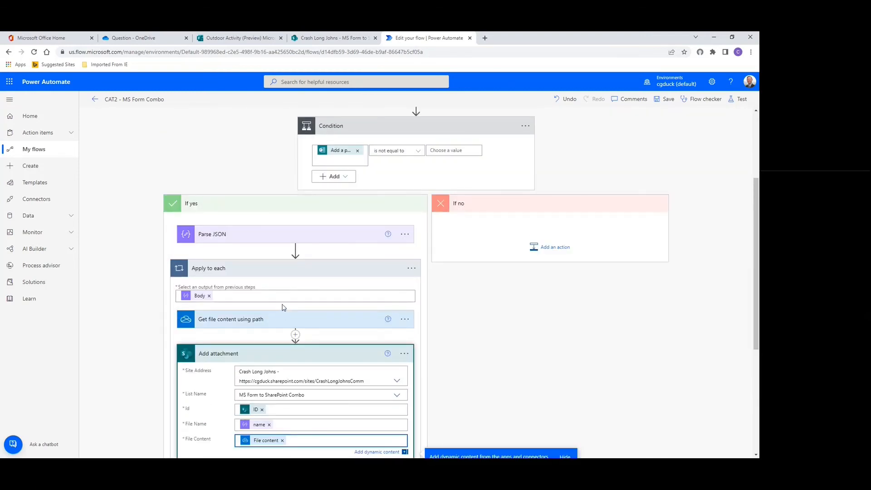
scroll(283, 308, down, 1)
scroll(283, 308, down, 1)
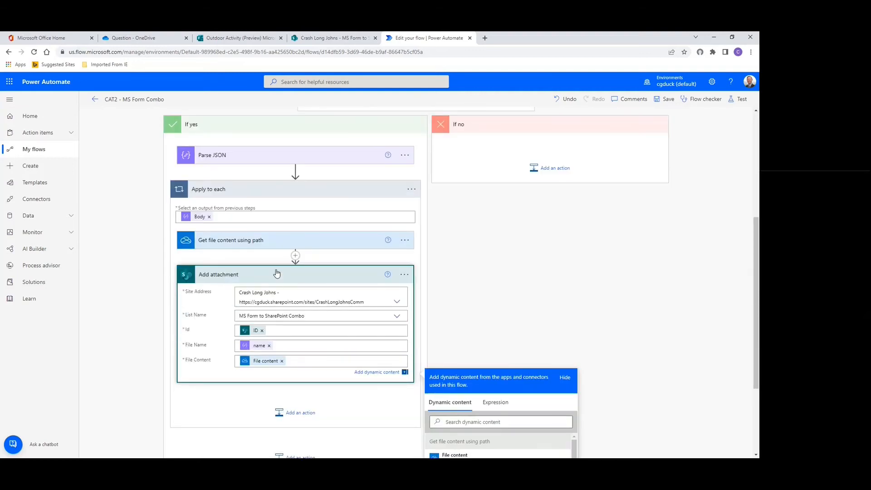
click(275, 278)
click(259, 235)
scroll(259, 235, up, 4)
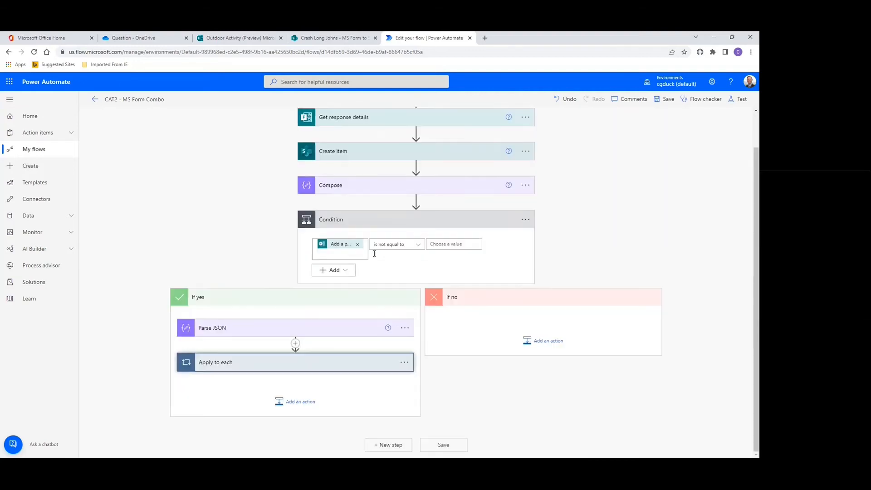
click(664, 100)
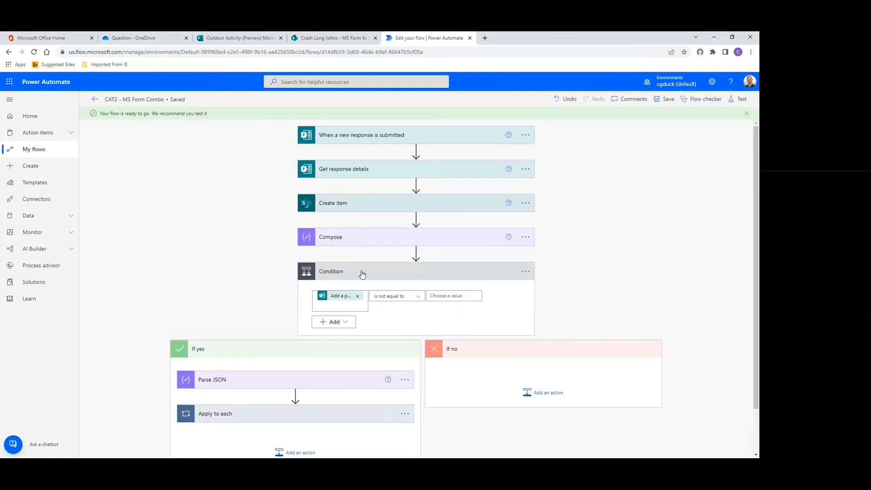
click(361, 273)
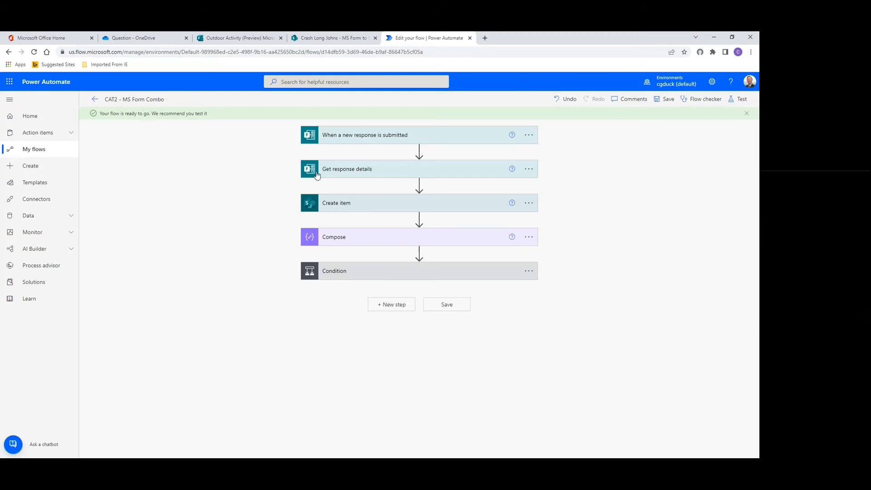
- Switch to the MS Form to SharePoint Combo list in SharePoint and reload it to check its items
click(321, 40)
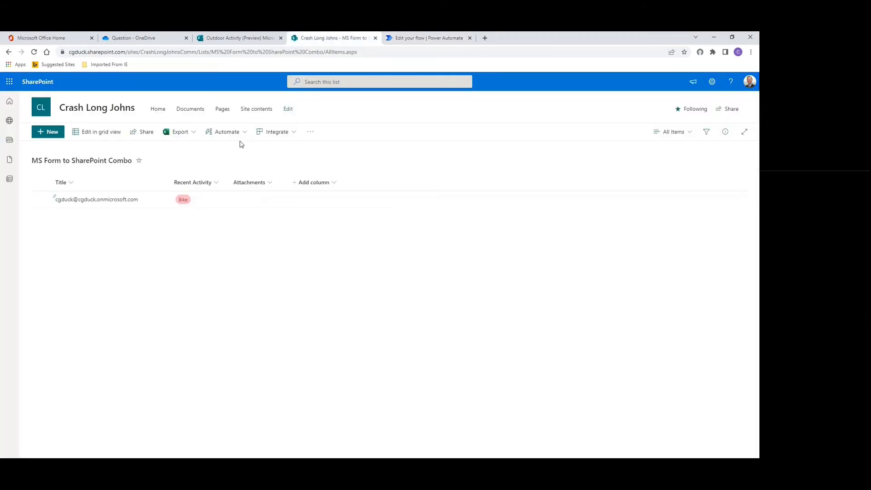
click(34, 52)
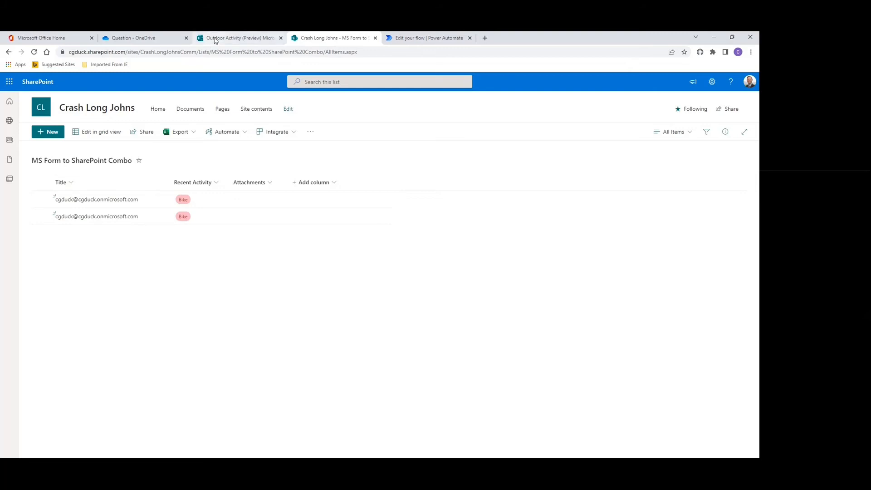
- Back in Power Automate, start a manual test of the flow
click(427, 38)
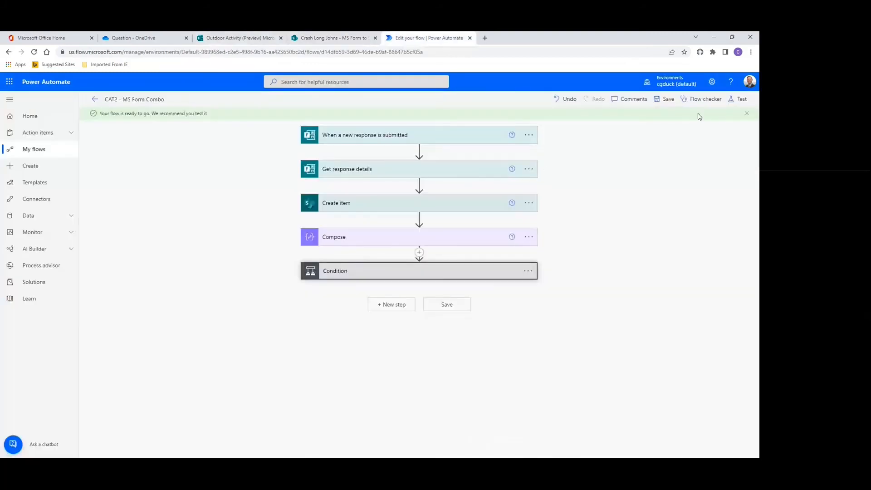
click(739, 99)
click(638, 126)
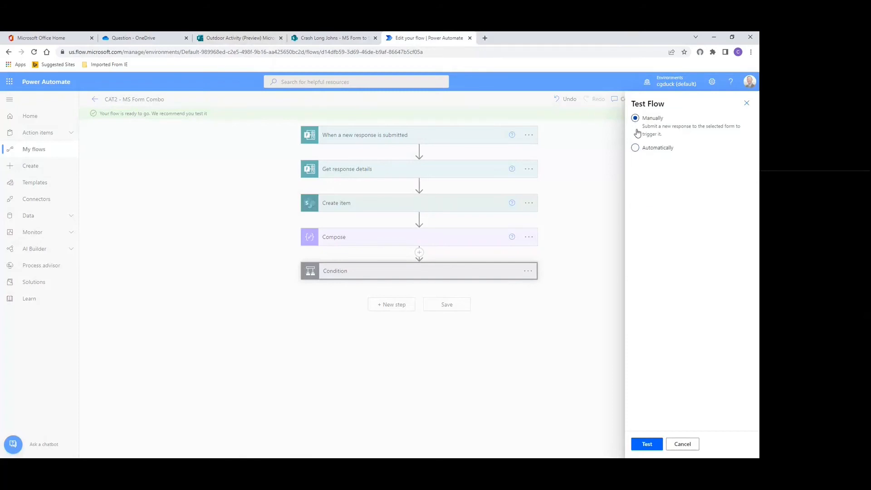
click(635, 150)
click(636, 120)
click(647, 445)
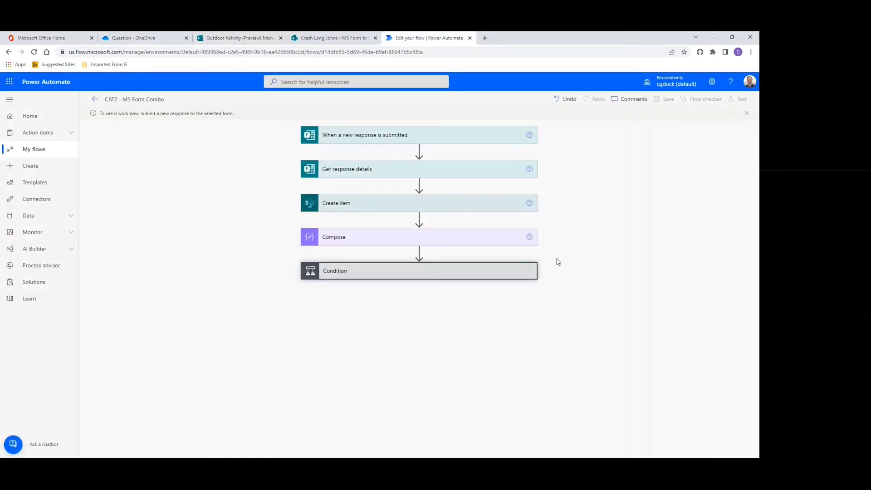
- In the Outdoor Activity form, submit a response with Bike and the photo IMG_6442, and return to Power Automate to check the run
click(214, 40)
click(243, 256)
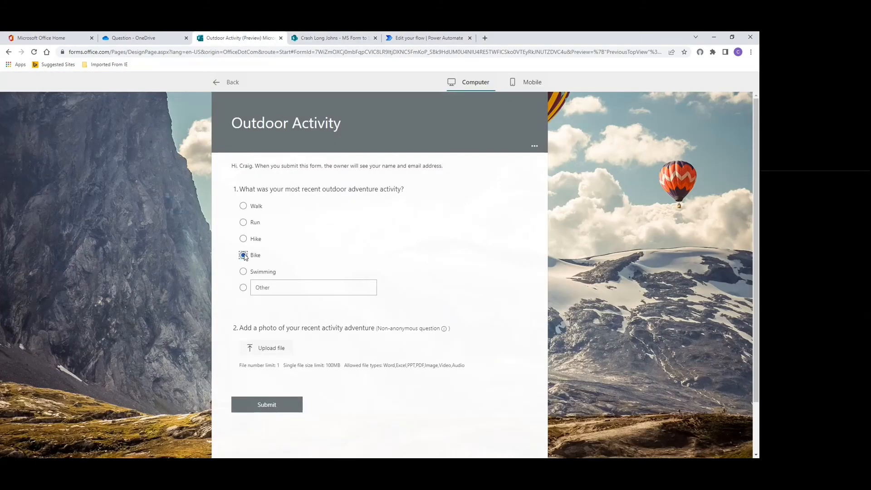
click(260, 349)
click(226, 105)
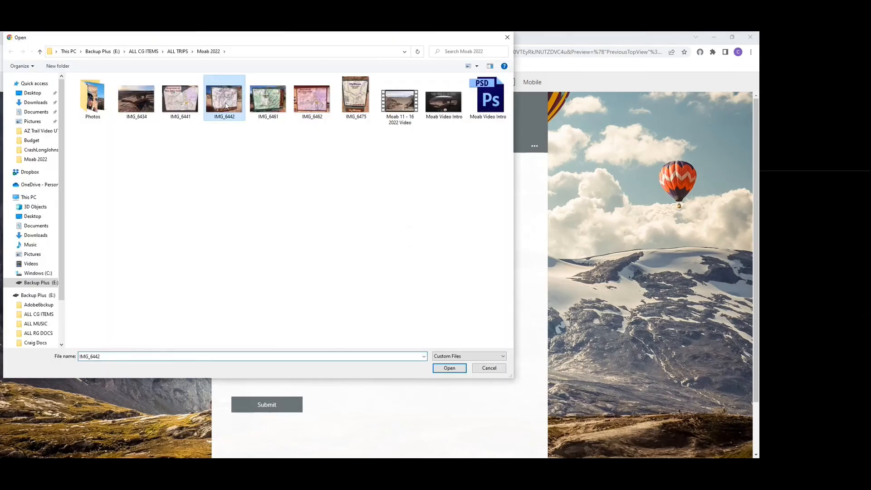
click(449, 368)
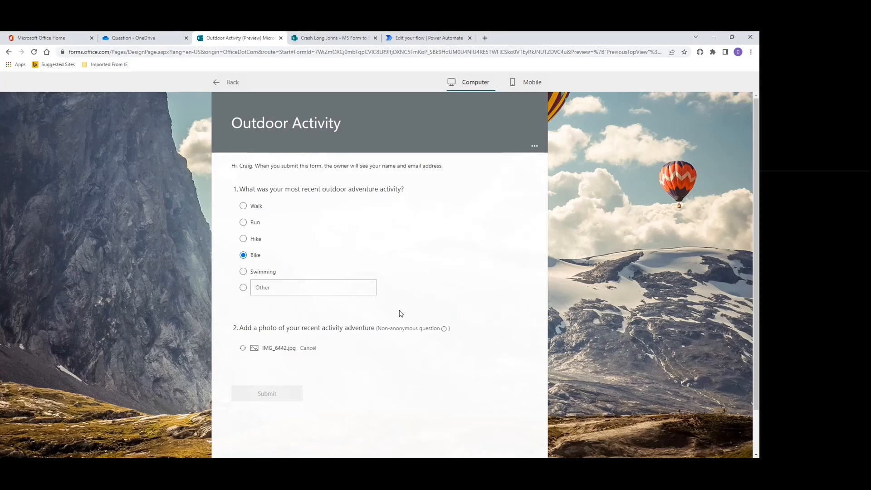
click(300, 387)
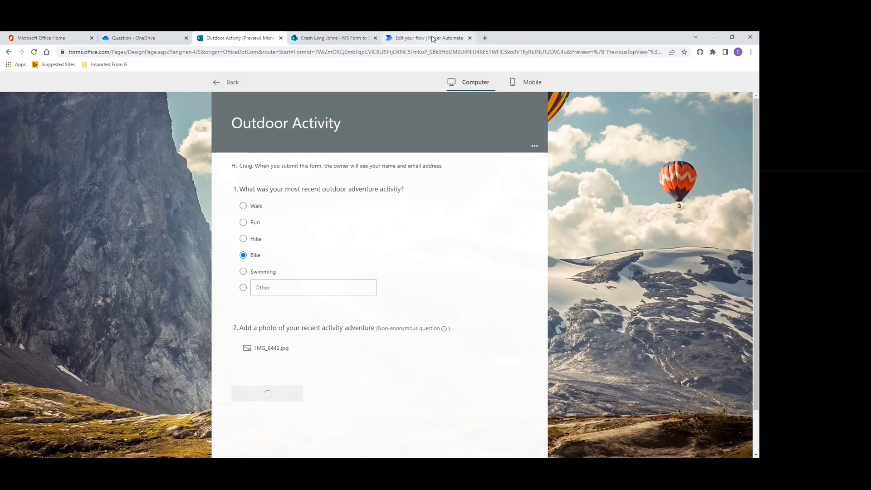
click(433, 39)
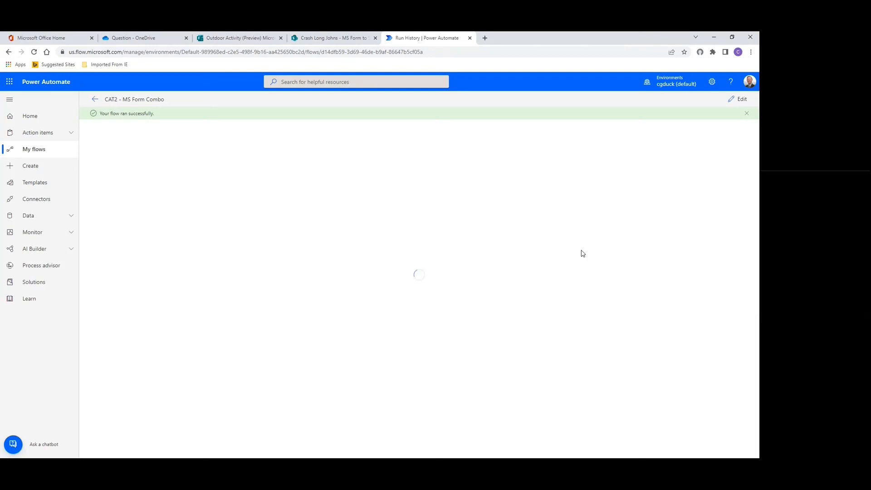
- View the photo attached to the newest item in the SharePoint list through its details, and return to the flow run in Power Automate
click(337, 40)
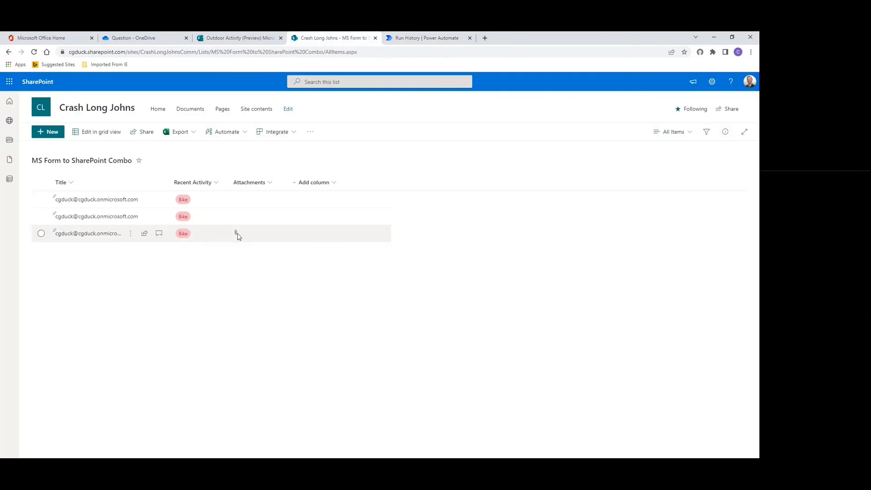
click(41, 234)
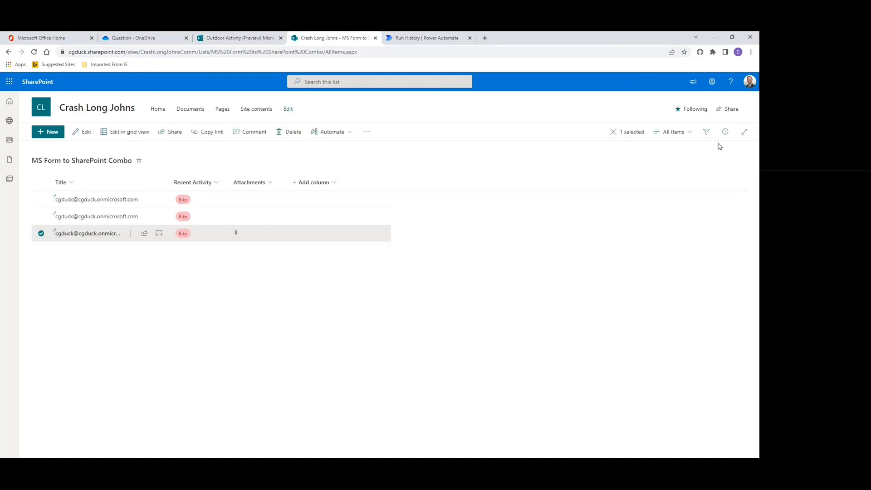
click(725, 132)
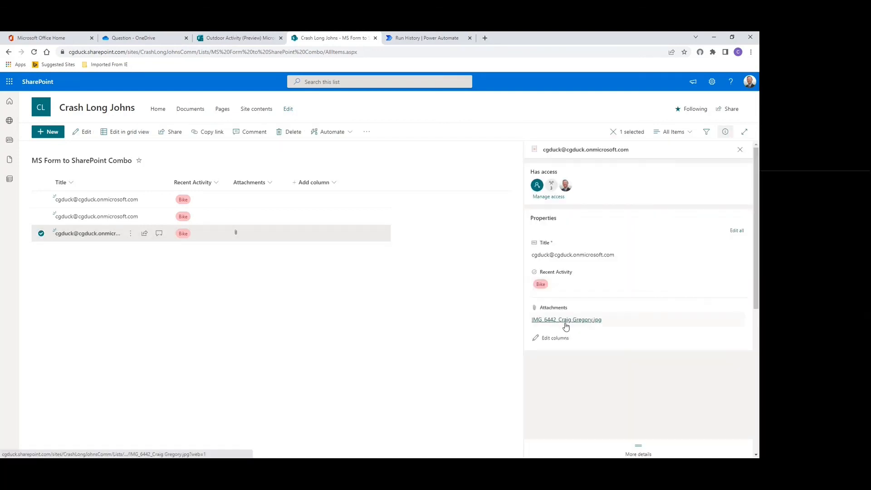
click(563, 320)
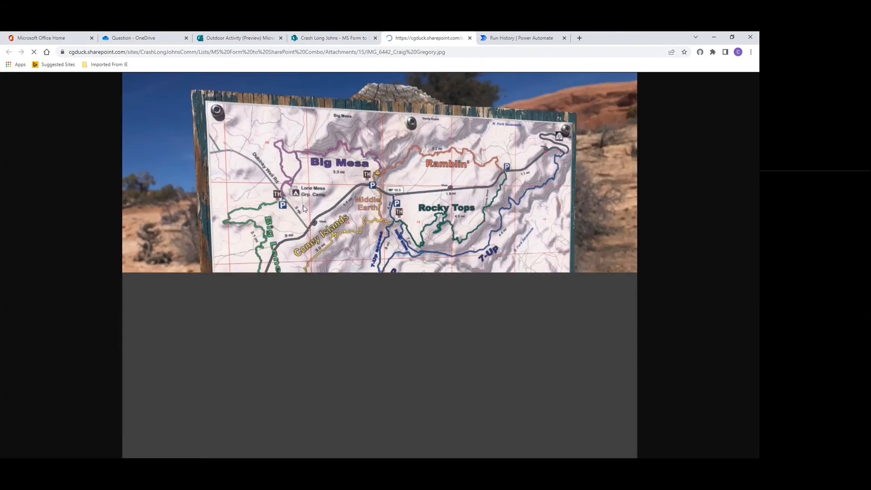
click(470, 38)
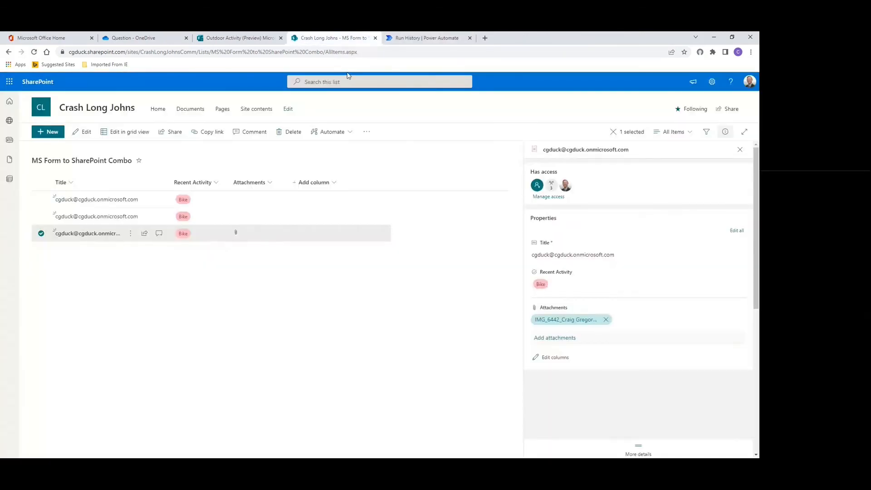
click(414, 39)
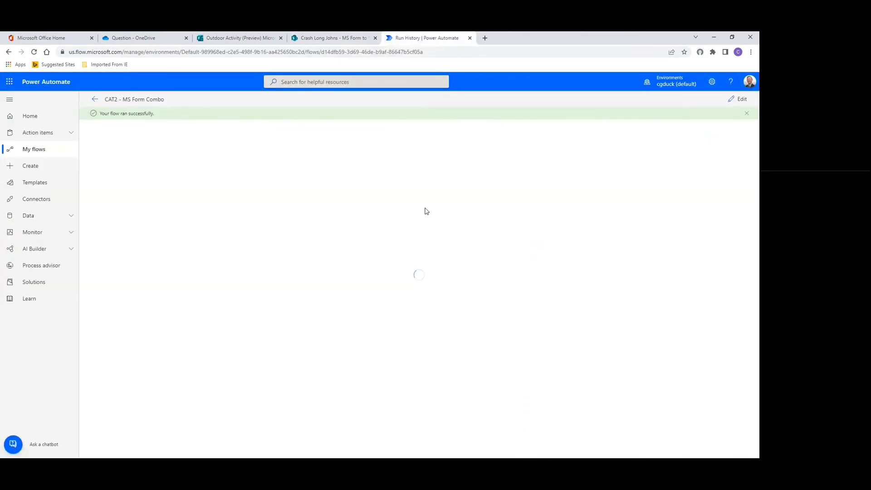